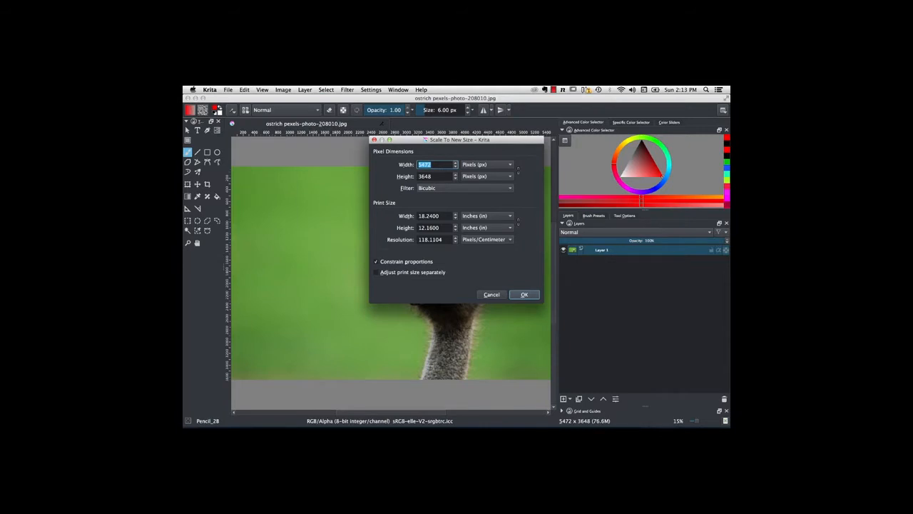
- Scale the image to 50 percent of its original pixel width, keeping the proportions constrained
click(476, 165)
click(476, 175)
text(50)
key(Tab)
click(524, 296)
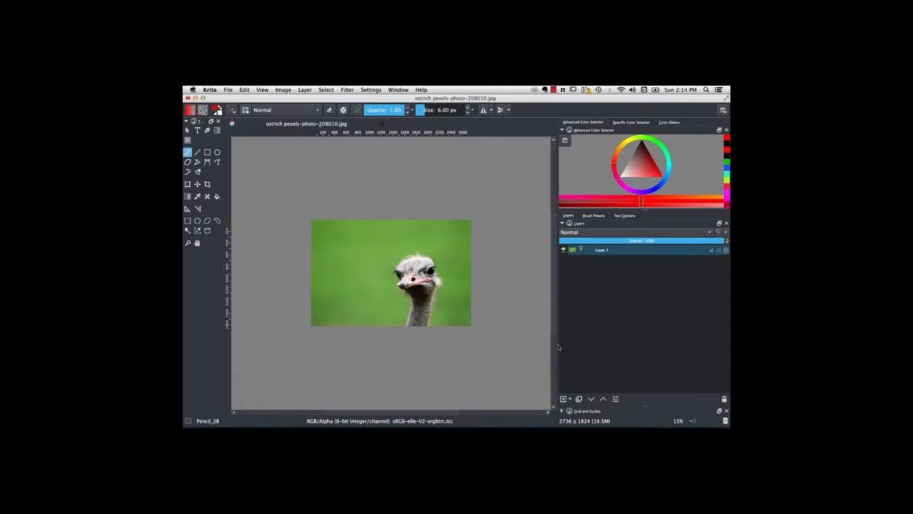
- Add a new paint layer above the ostrich photo and name it "sketch"
click(563, 398)
key(super+plus)
key(super+plus)
key(super+plus)
key(super+plus)
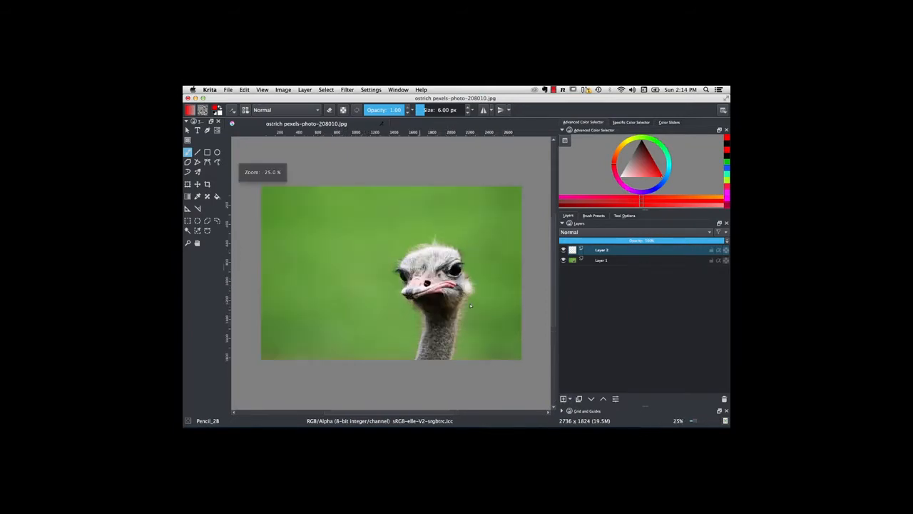
scroll(489, 293, right, 4)
scroll(490, 294, down, 2)
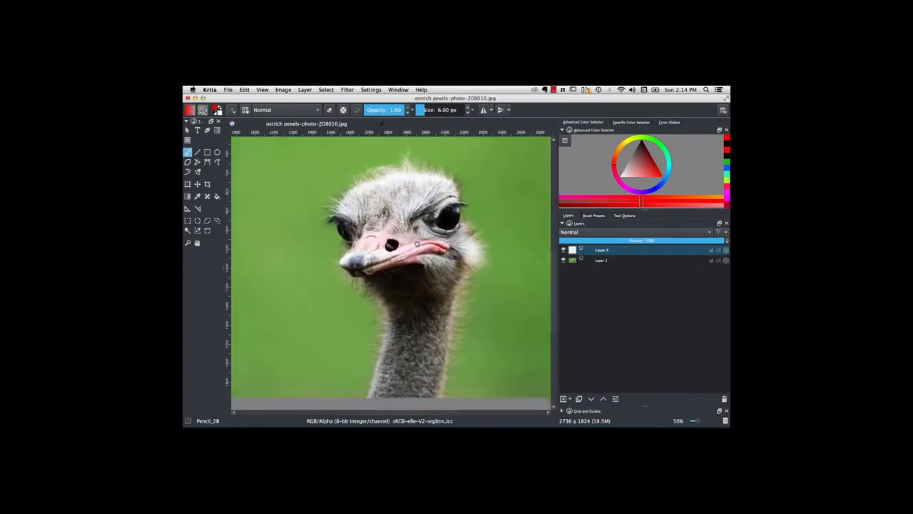
double_click(602, 250)
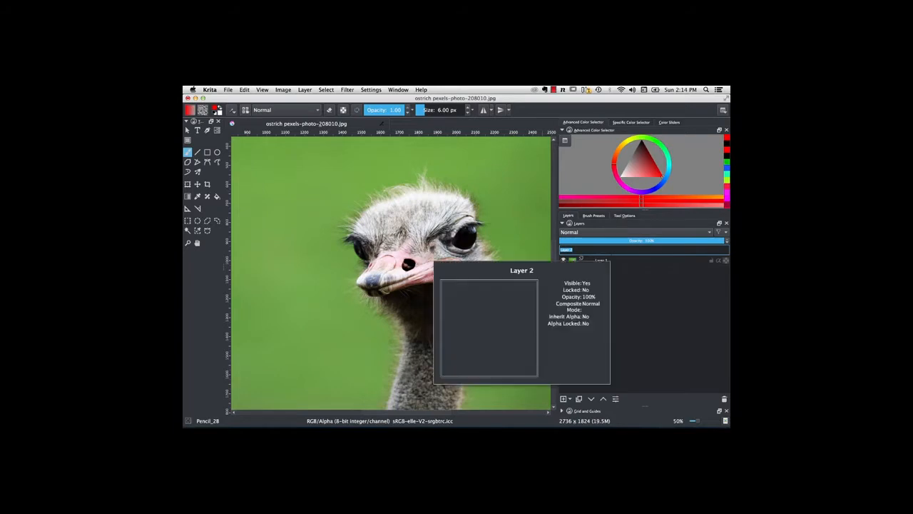
text(sk)
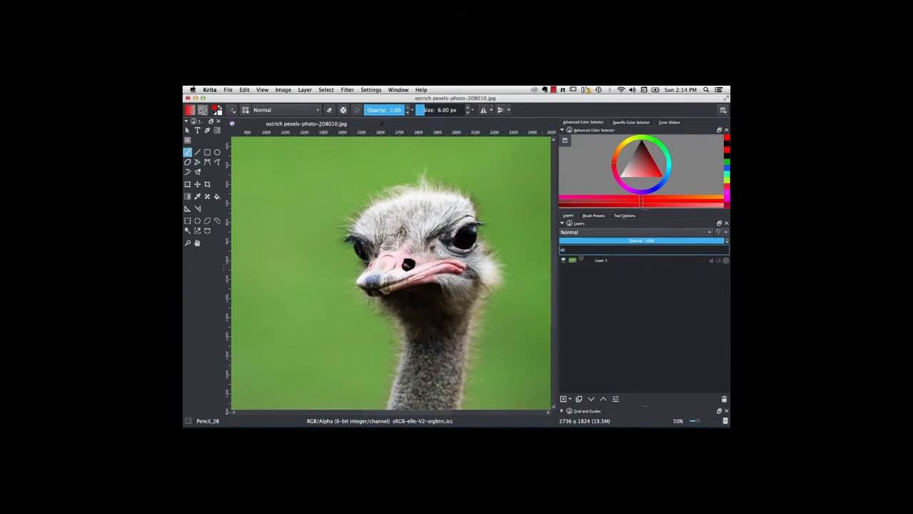
text(etch)
key(Return)
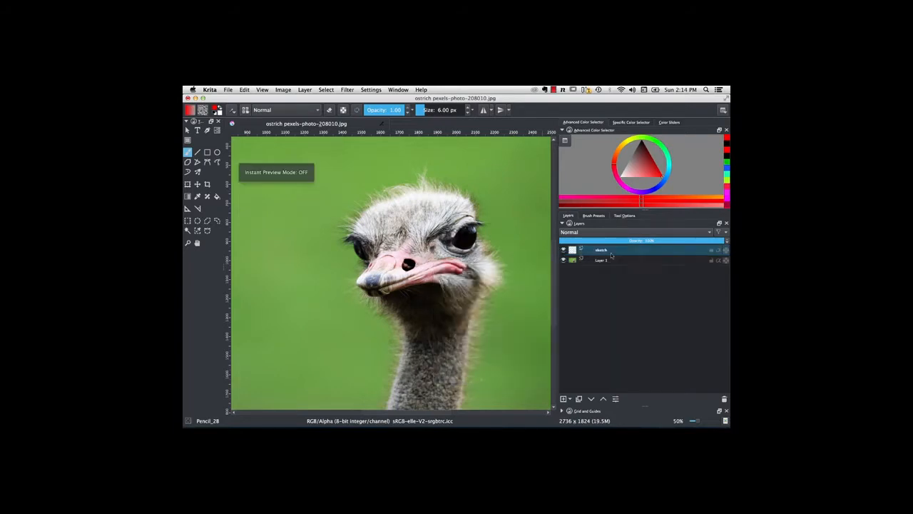
- Rename the sketch layer to "sketch layer 1"
double_click(607, 254)
click(607, 252)
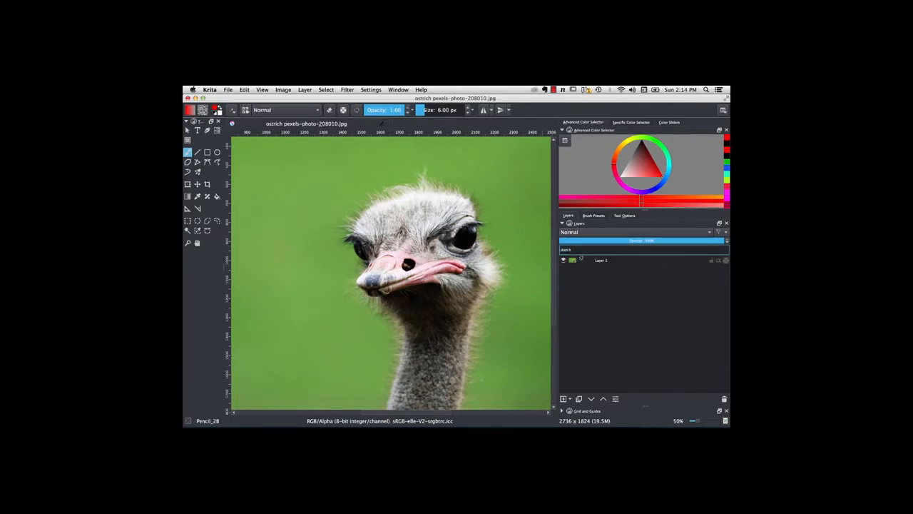
text(layer 3)
key(Return)
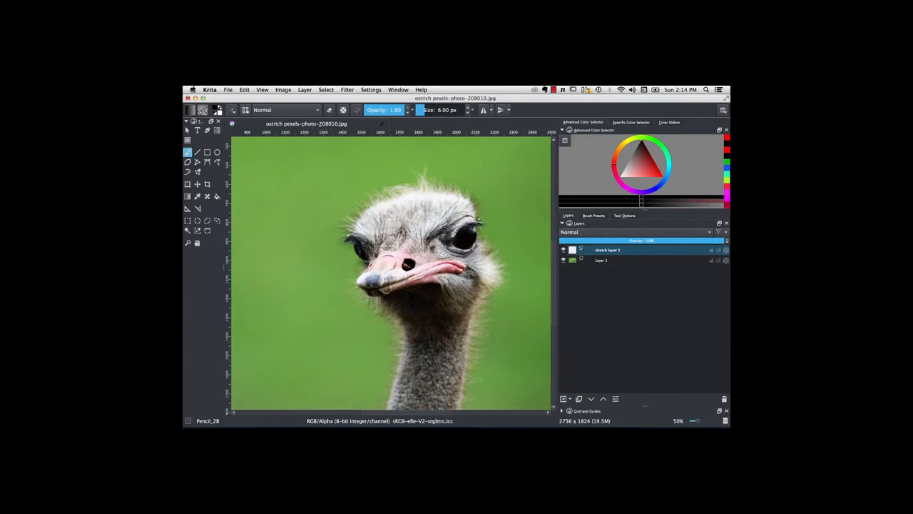
- Trace the top of the ostrich's head with jagged black pencil strokes and inspect the pencil's Size sensor settings
mouse_move(479, 219)
mouse_down()
mouse_move(465, 191)
mouse_move(462, 201)
mouse_move(431, 184)
mouse_move(364, 206)
mouse_move(341, 227)
mouse_up()
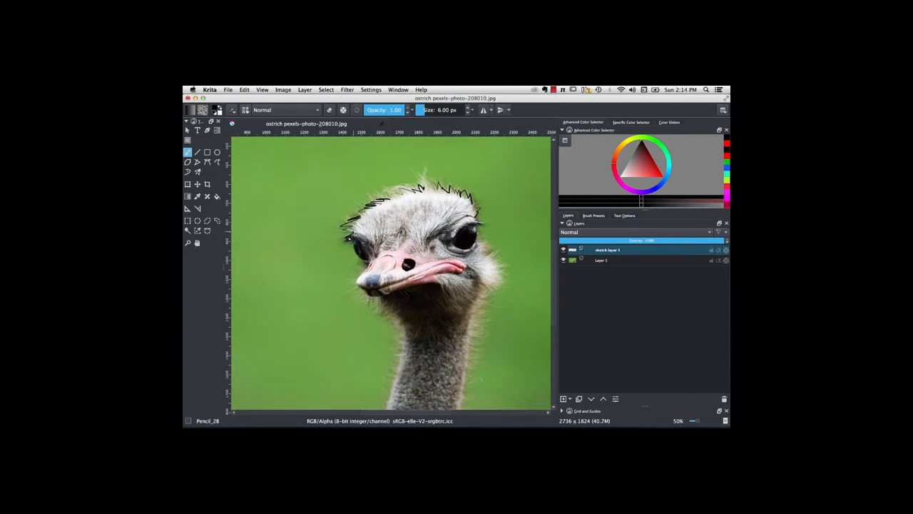
click(233, 111)
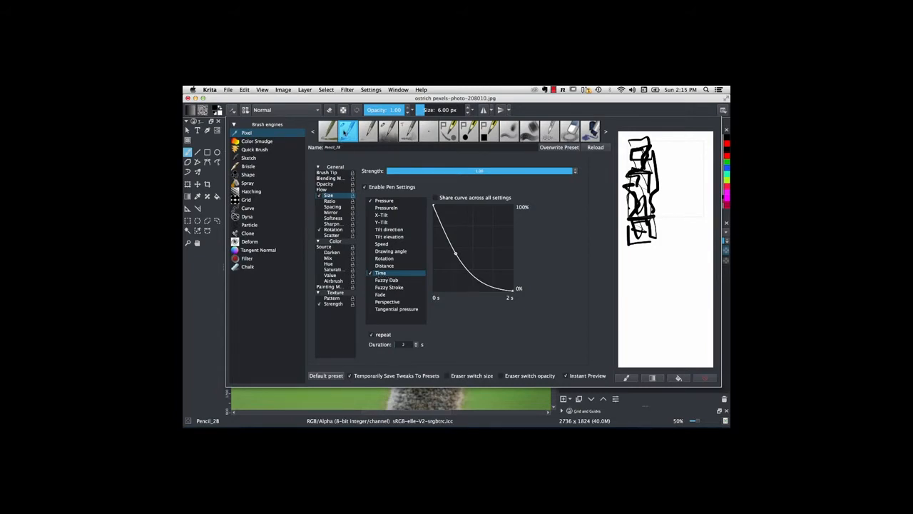
click(385, 207)
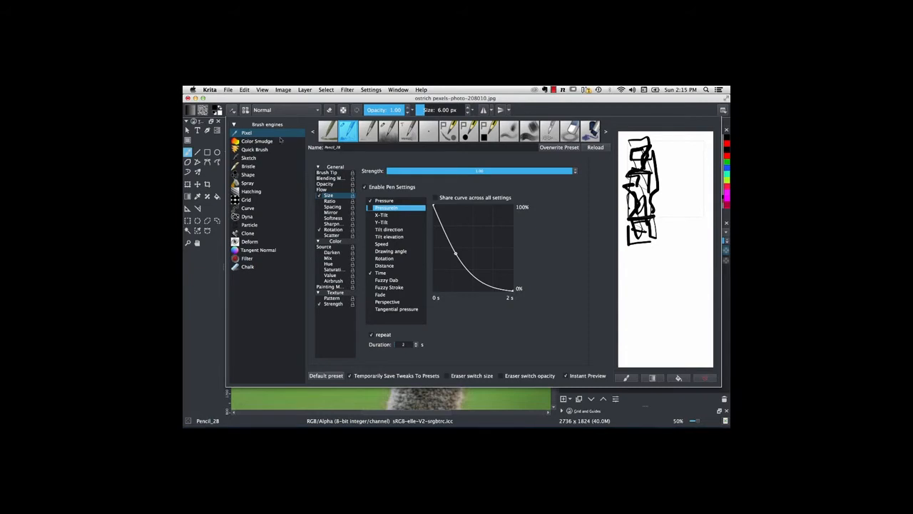
click(234, 113)
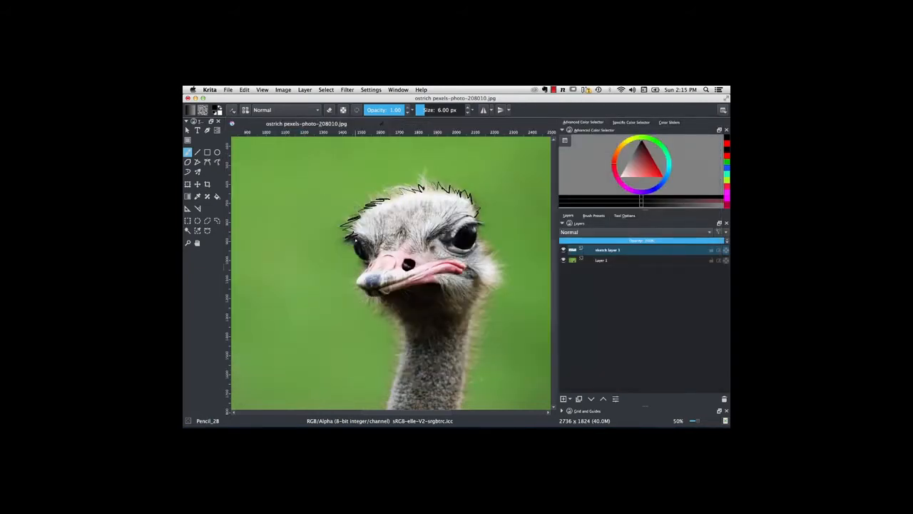
- Trace the side of the face down to the beak, the cheek feathers and both edges of the neck
mouse_move(354, 240)
mouse_down()
mouse_move(367, 266)
mouse_move(357, 286)
mouse_move(369, 294)
mouse_up()
mouse_move(474, 244)
mouse_down()
mouse_move(500, 270)
mouse_move(495, 287)
mouse_move(483, 289)
mouse_up()
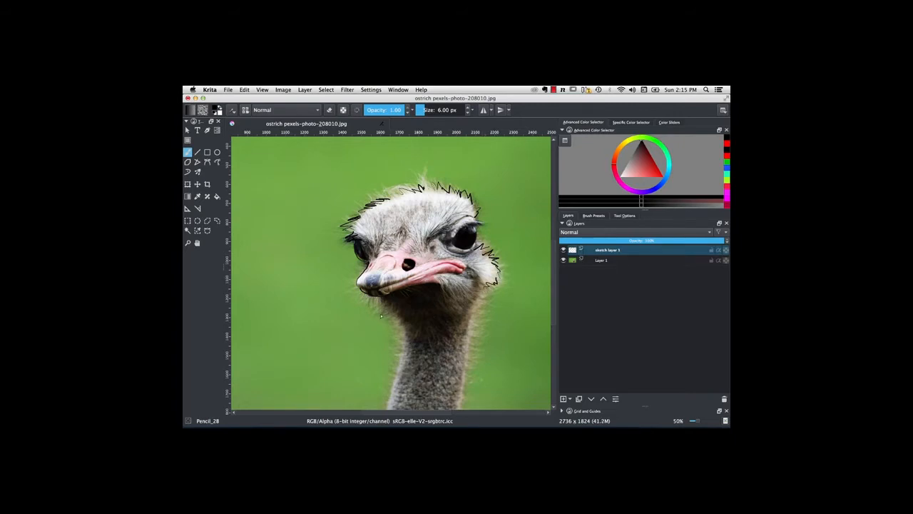
mouse_move(378, 298)
mouse_down()
mouse_move(386, 318)
mouse_move(403, 322)
mouse_move(403, 350)
mouse_up()
mouse_move(488, 288)
mouse_down()
mouse_move(471, 333)
mouse_move(479, 360)
mouse_move(465, 382)
mouse_move(480, 380)
mouse_move(466, 387)
mouse_up()
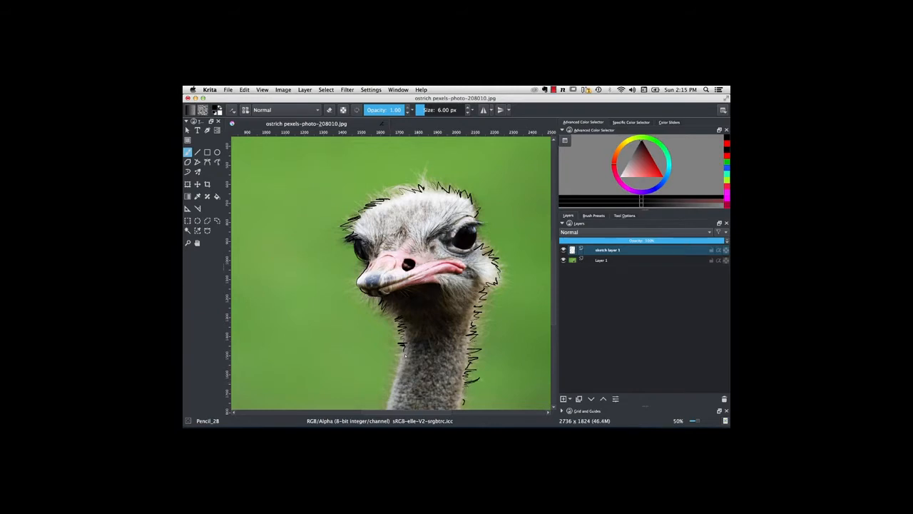
drag(405, 354, 395, 372)
- Draw the contours of the ostrich's mouth, eyes and brow over the photo
mouse_move(435, 269)
mouse_down()
mouse_move(467, 265)
mouse_move(460, 264)
mouse_up()
mouse_move(413, 243)
mouse_down()
mouse_move(427, 261)
mouse_move(436, 238)
mouse_move(471, 218)
mouse_move(482, 224)
mouse_move(472, 249)
mouse_move(452, 254)
mouse_move(478, 256)
mouse_move(479, 243)
mouse_up()
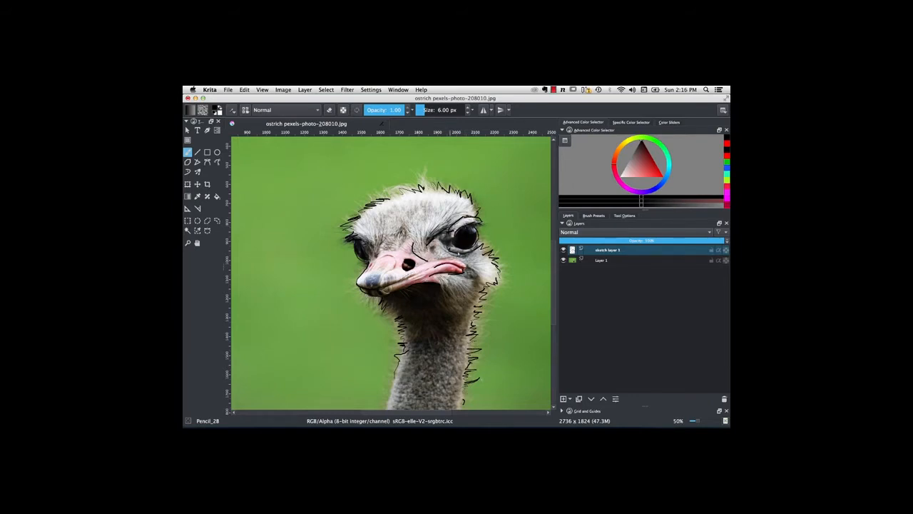
mouse_move(360, 241)
mouse_down()
mouse_move(366, 272)
mouse_move(388, 256)
mouse_up()
- Hide the photo layer and add pencil strokes to the gaps in the neck outline and around the eye
click(564, 260)
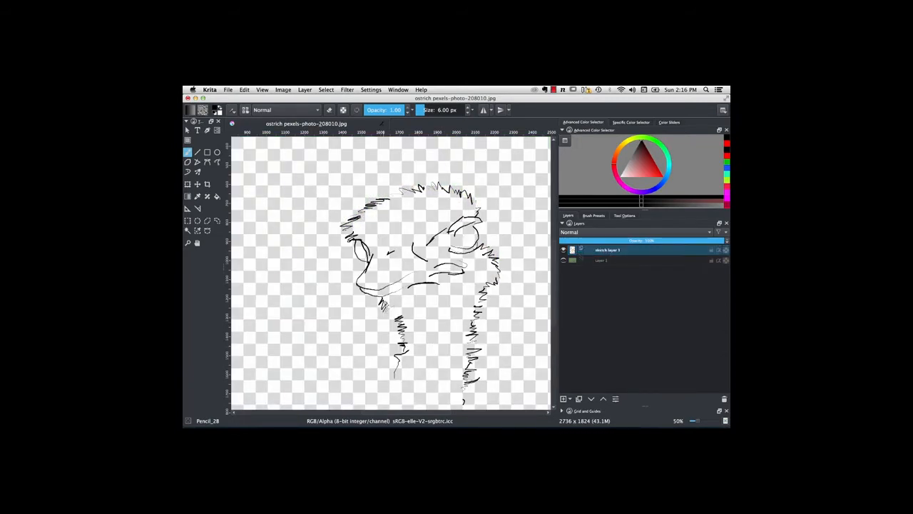
drag(389, 308, 399, 323)
drag(405, 362, 397, 390)
drag(458, 227, 450, 239)
- Add a fill layer with a solid medium gray color
click(568, 399)
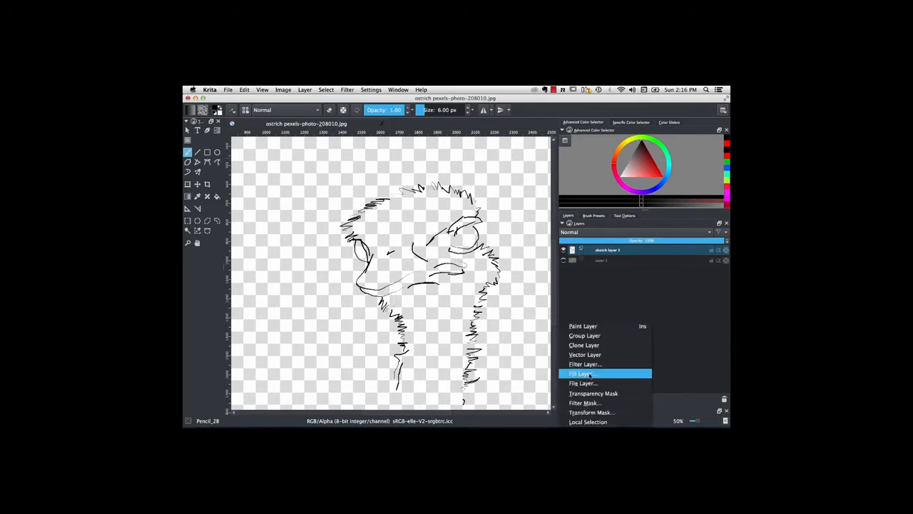
click(592, 375)
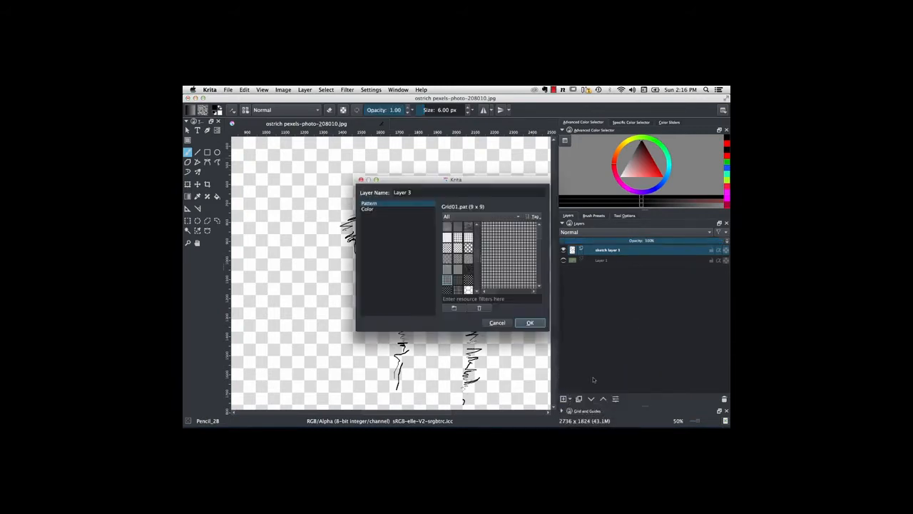
click(368, 209)
click(480, 211)
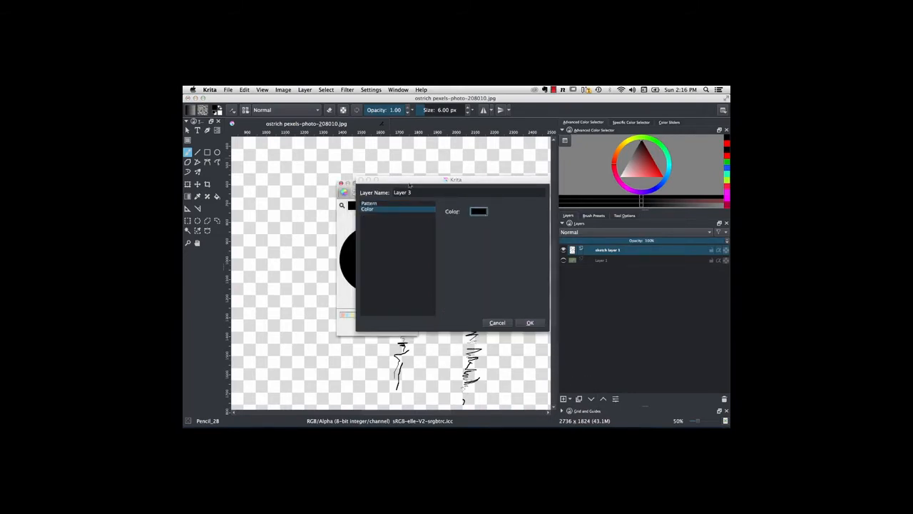
drag(410, 185, 502, 191)
drag(411, 251, 415, 261)
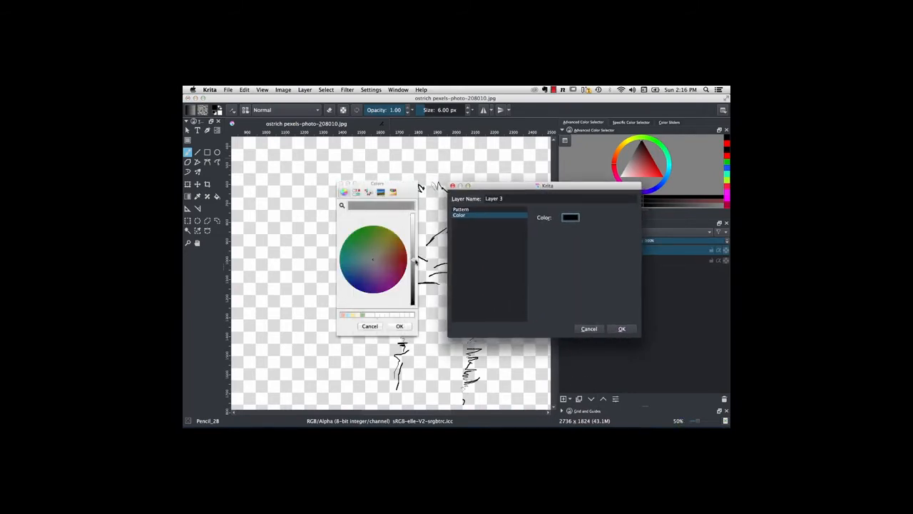
click(400, 327)
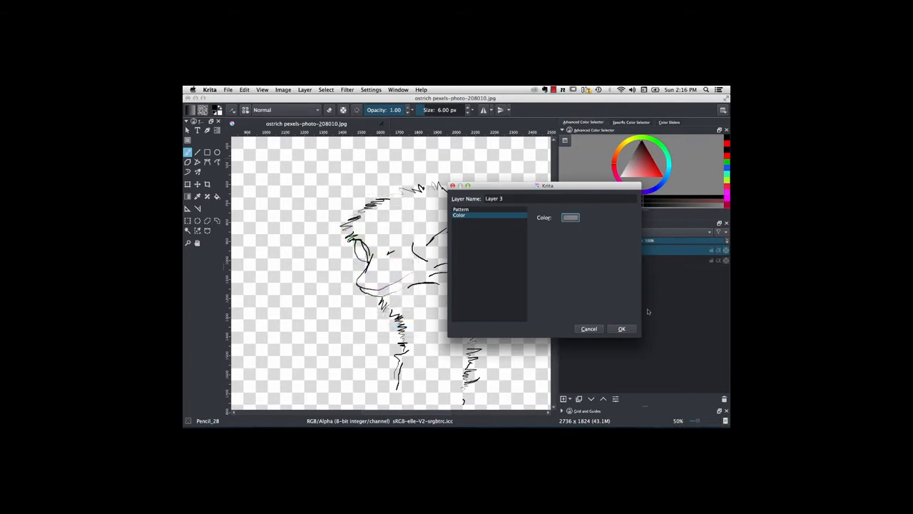
click(623, 328)
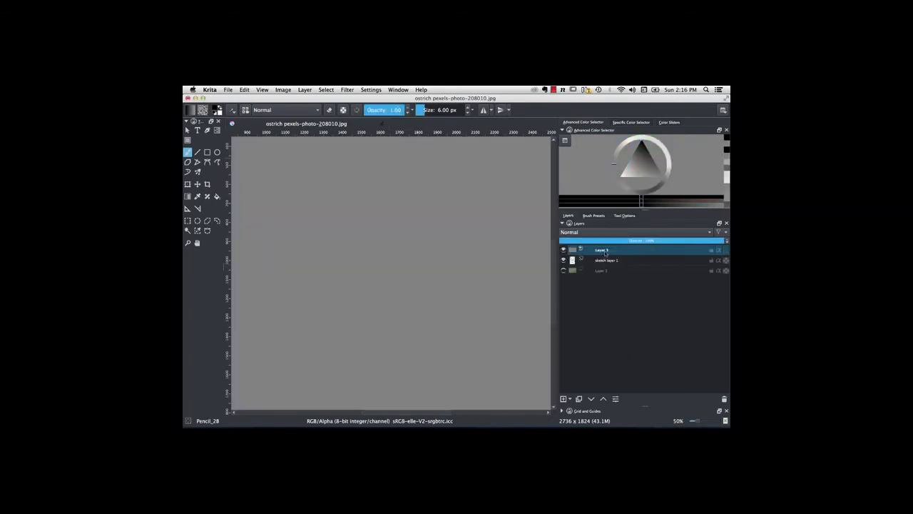
- Rename the gray fill layer to "background_gray" and move it beneath the photo layer
double_click(604, 251)
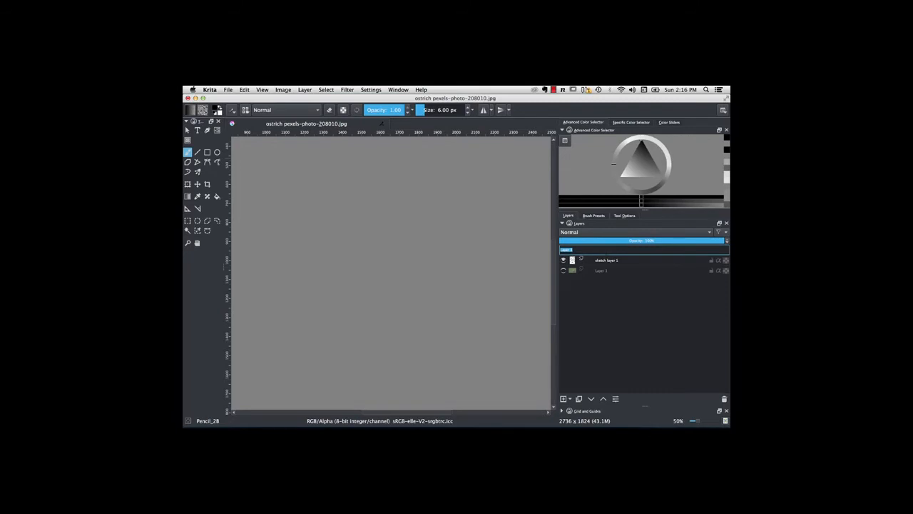
text(background_gray)
key(Return)
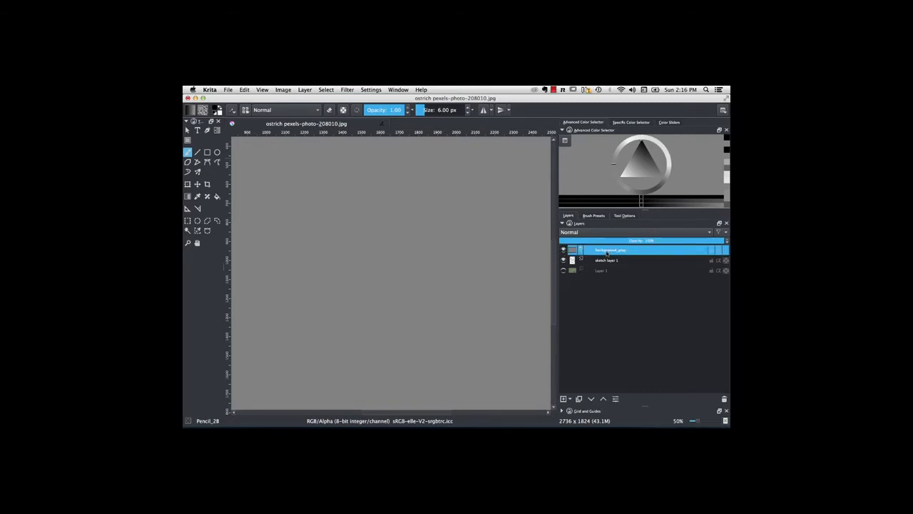
drag(604, 250, 618, 275)
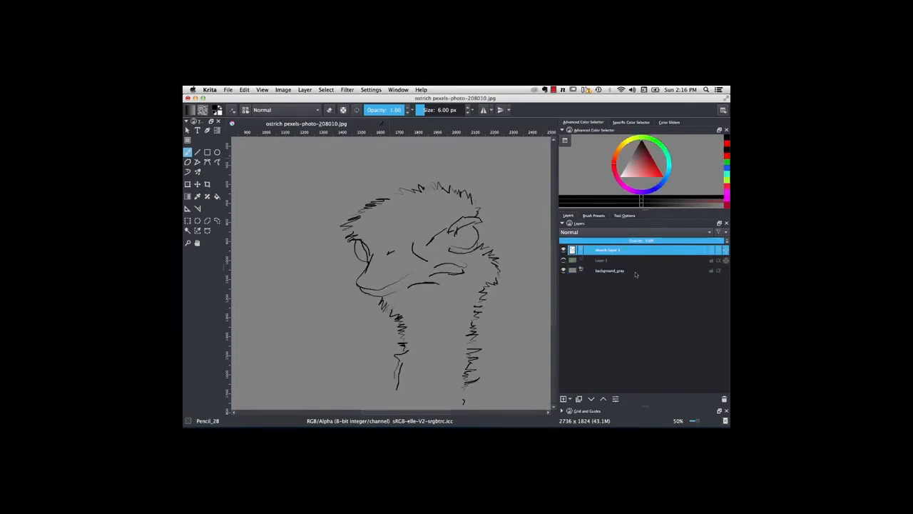
key(Return)
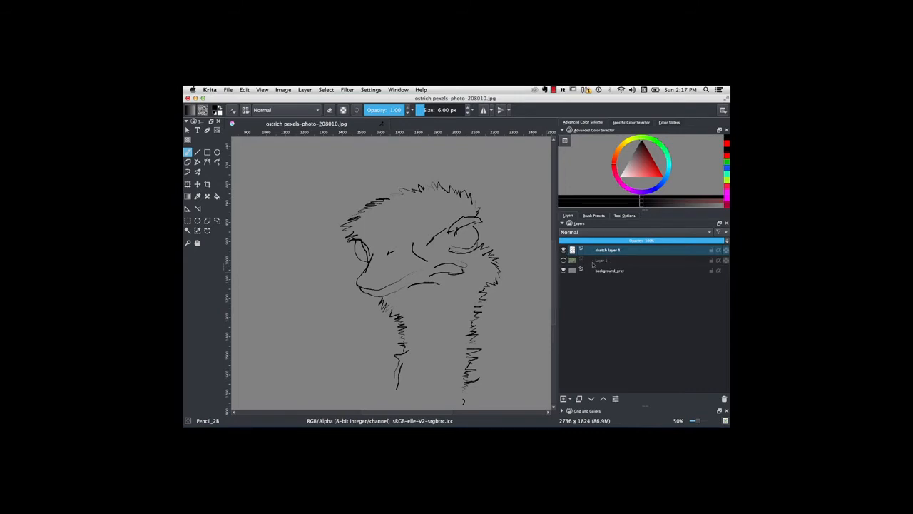
- Show the ostrich photo layer again beneath the sketch
click(563, 261)
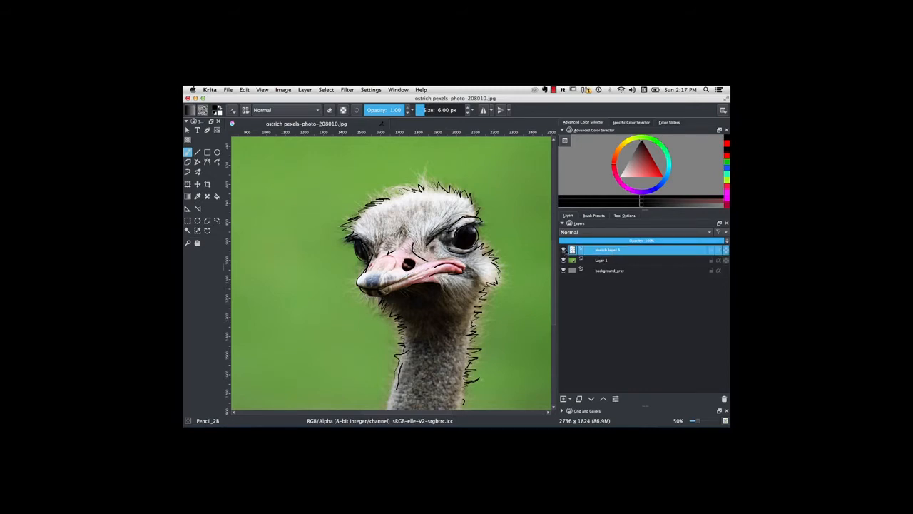
mouse_move(563, 252)
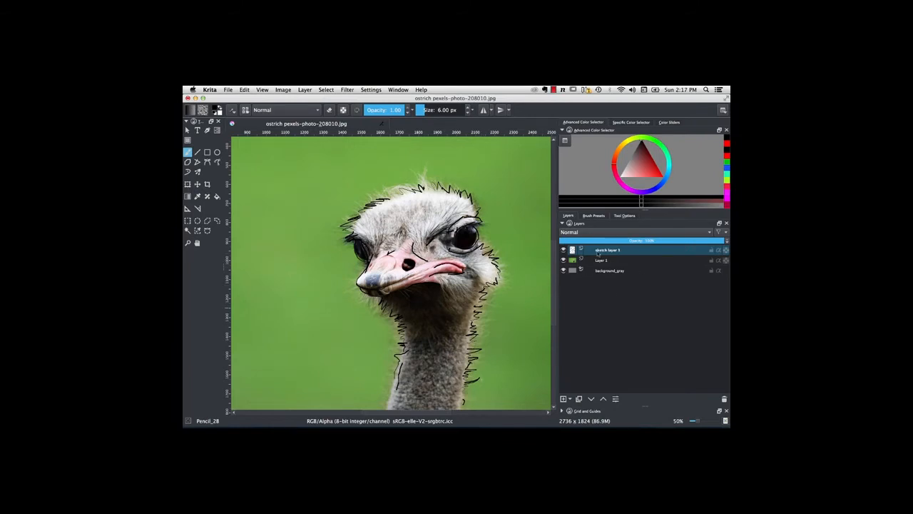
mouse_move(597, 254)
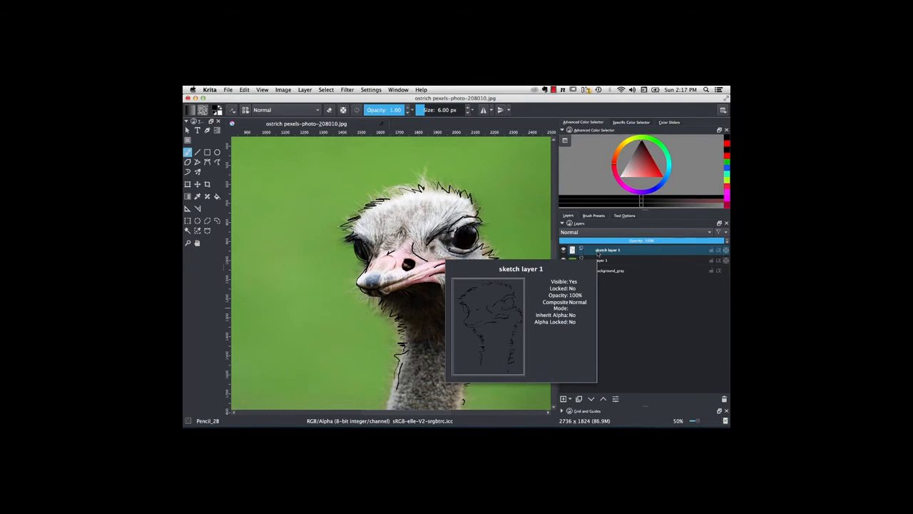
mouse_move(706, 269)
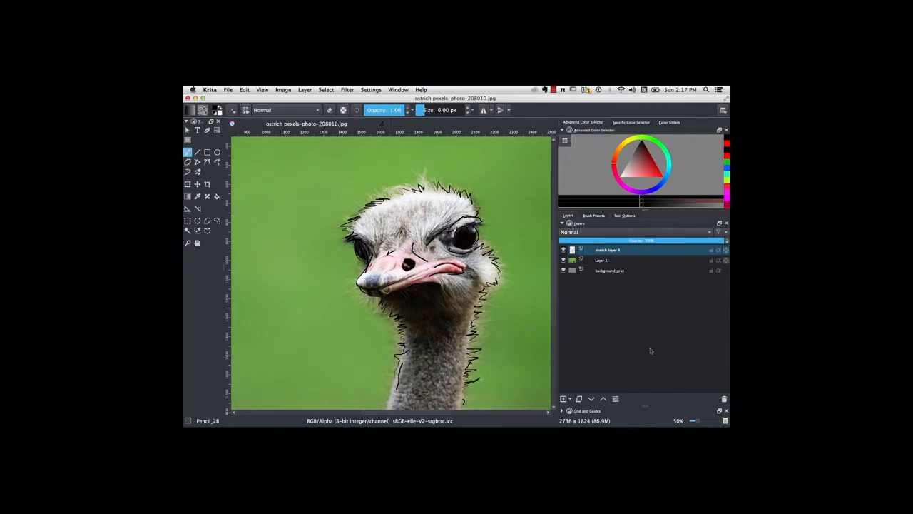
- Add a new paint layer named "sketch layer 2" and hide sketch layer 1
click(563, 398)
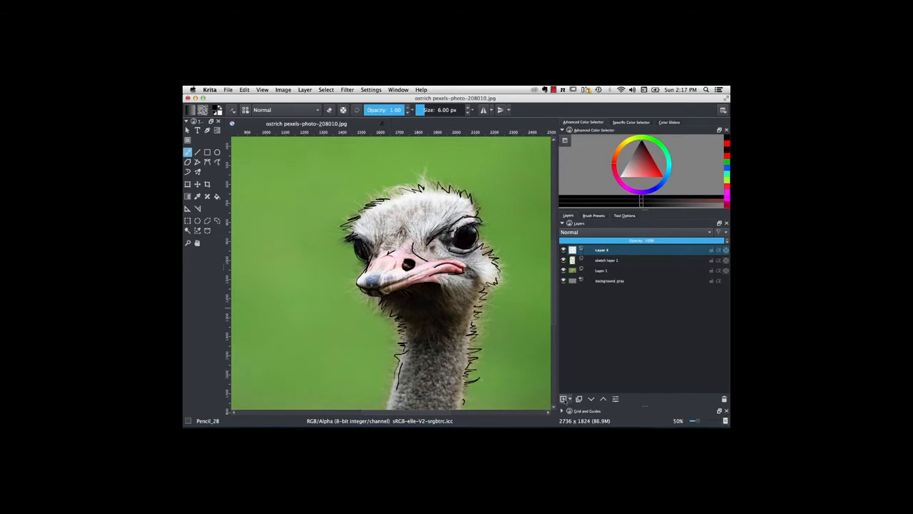
double_click(602, 251)
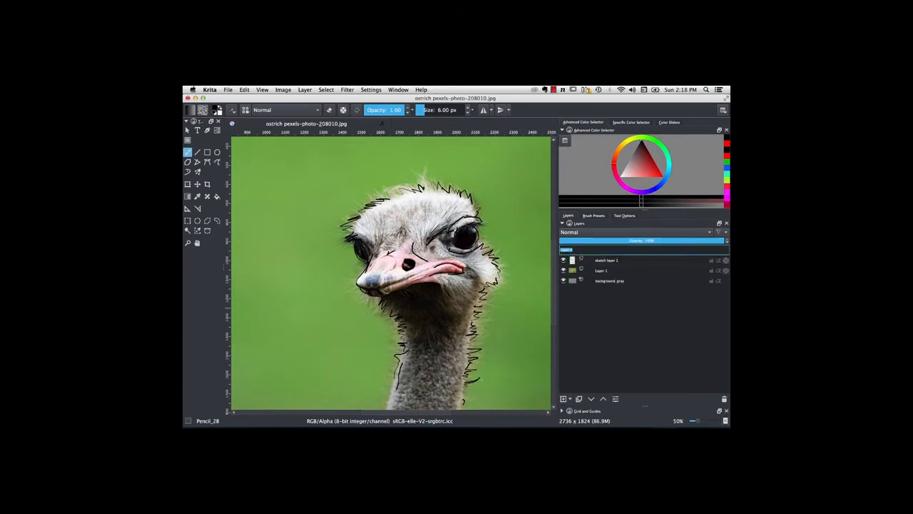
text(sketch layer 2)
key(Return)
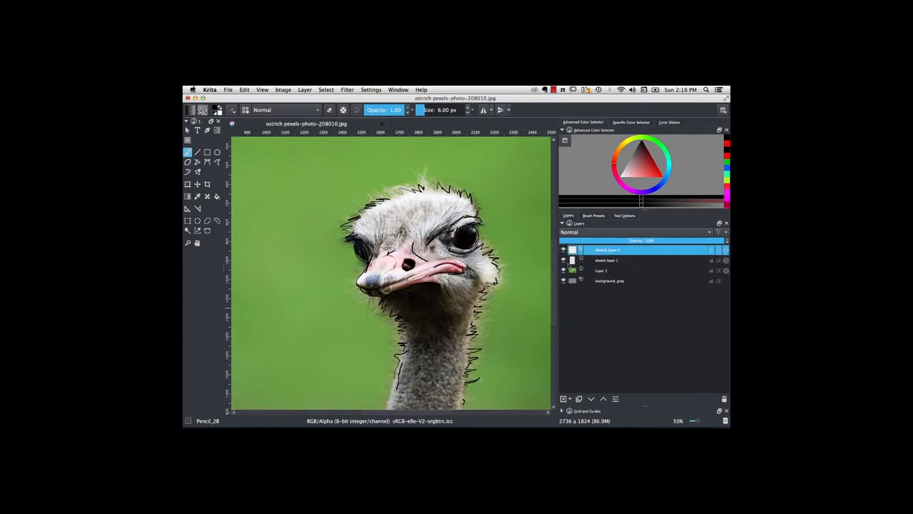
click(564, 259)
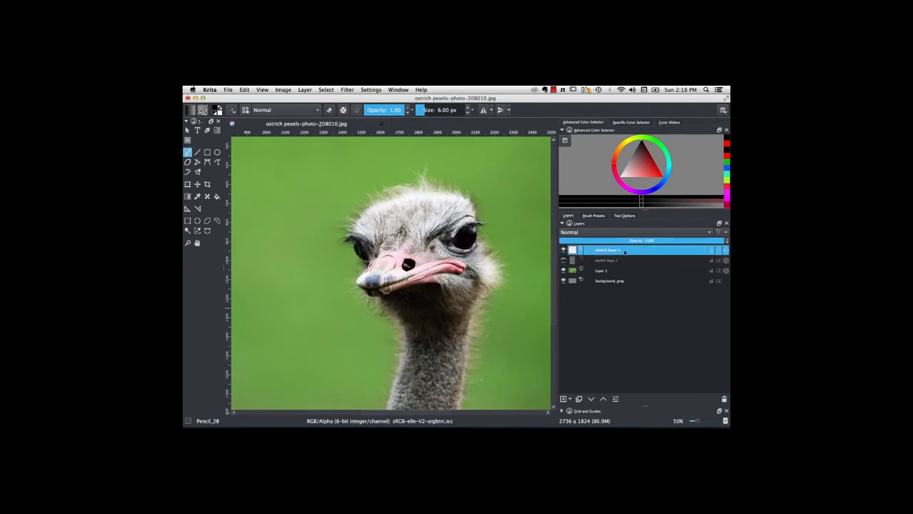
mouse_move(625, 252)
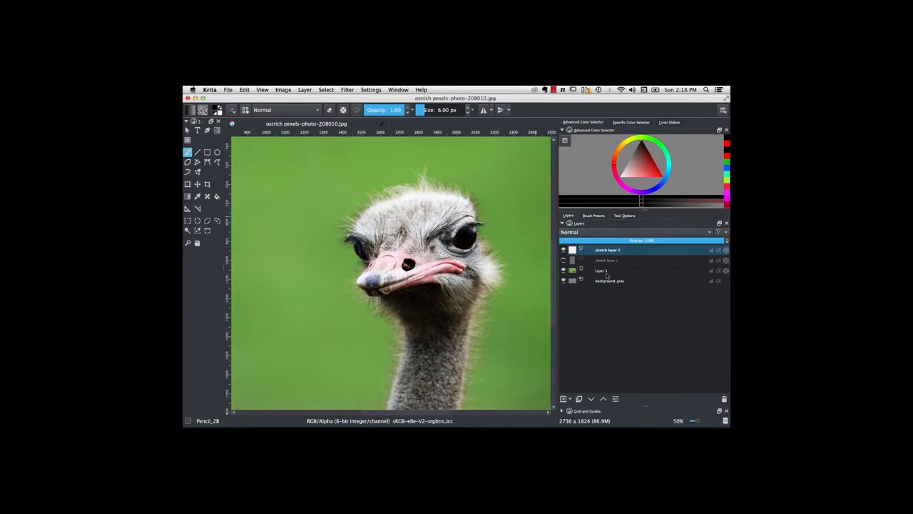
- Duplicate the ostrich photo layer and hide the original Layer 1
click(652, 270)
mouse_move(652, 269)
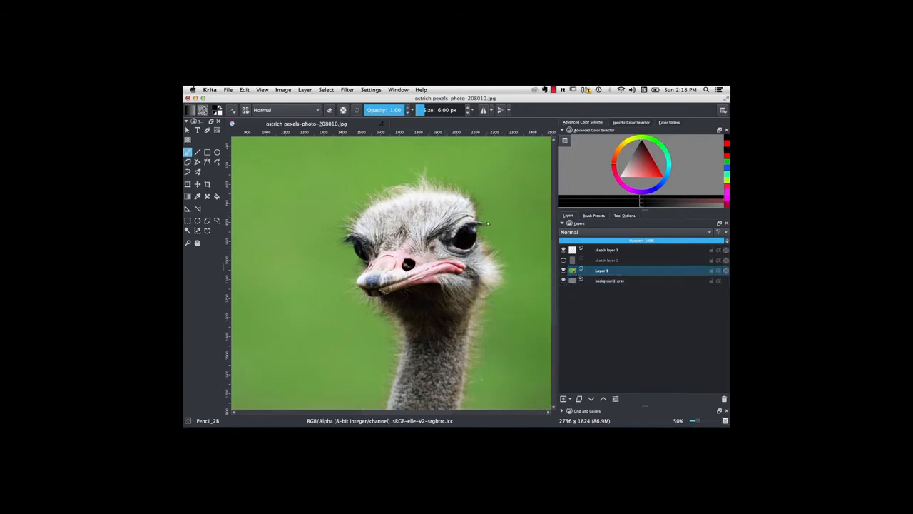
right_click(619, 272)
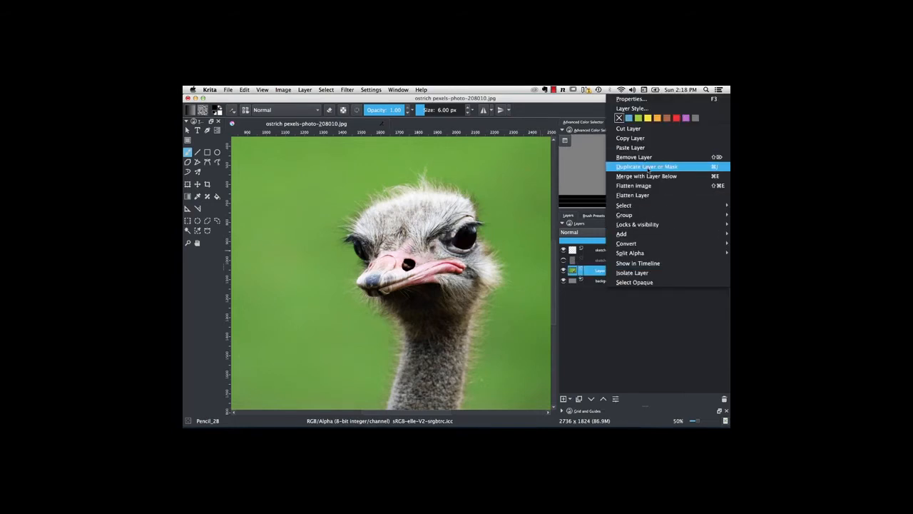
click(648, 169)
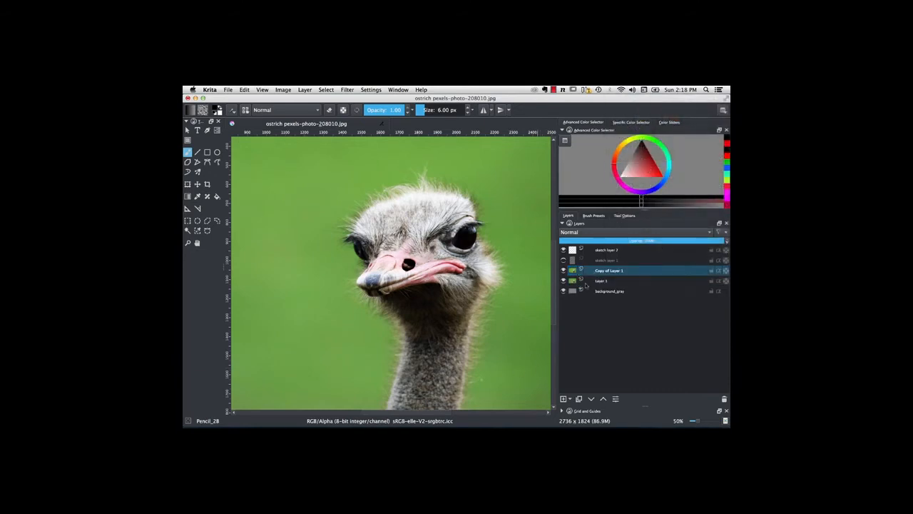
click(563, 281)
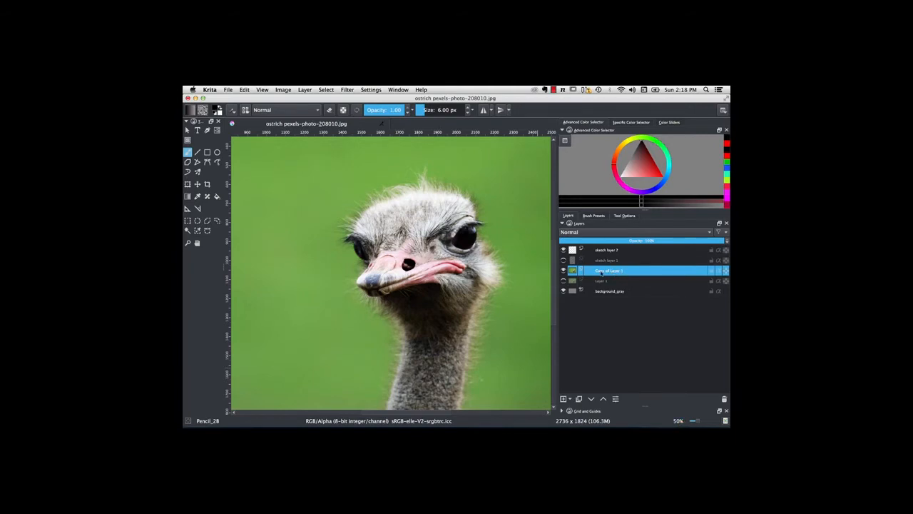
- Tint the duplicated photo pale teal with a colorized HSV adjustment: hue 174, saturation 34, lightness 48
click(347, 90)
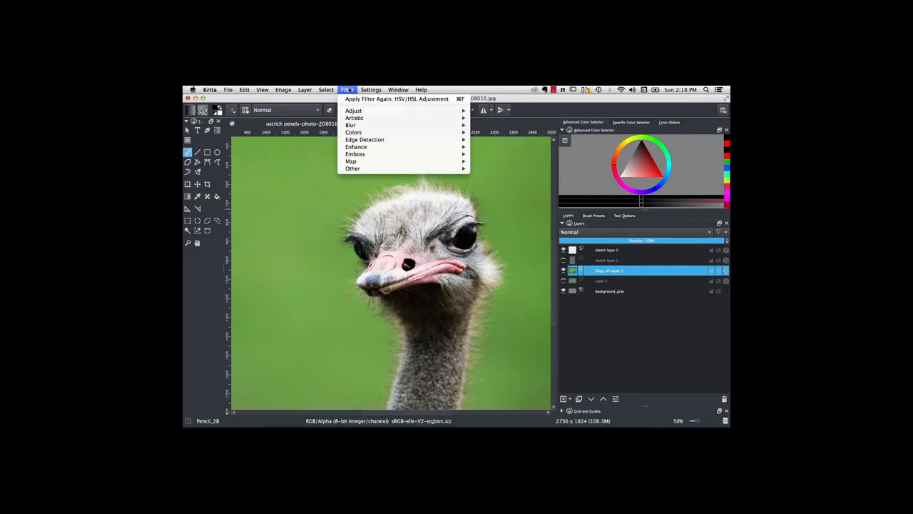
mouse_move(360, 112)
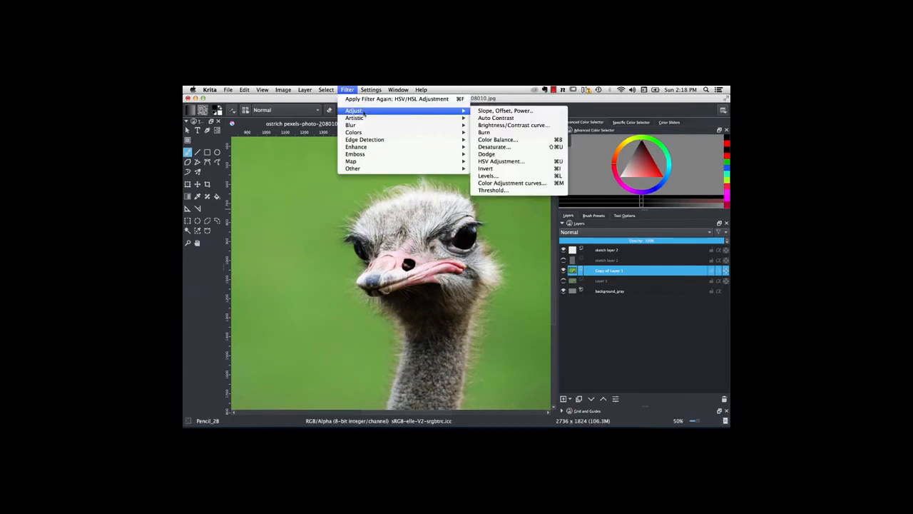
click(515, 163)
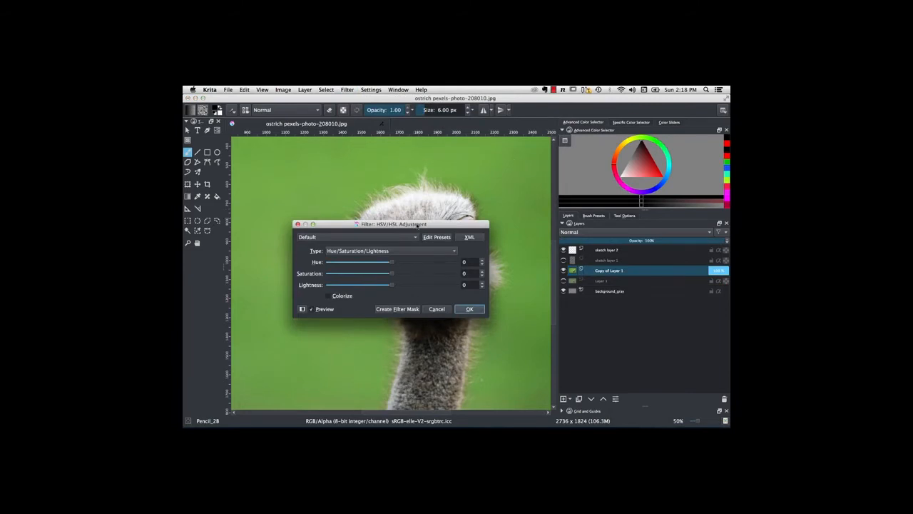
drag(361, 233, 601, 159)
click(570, 229)
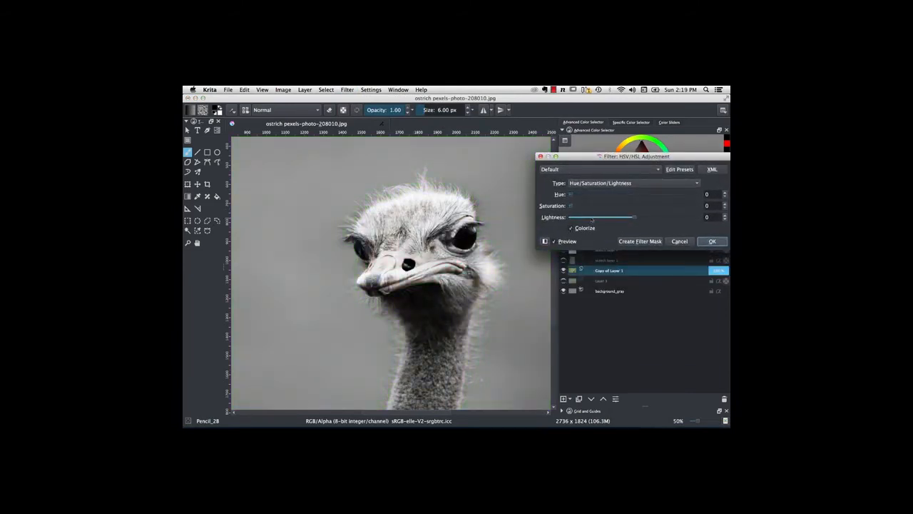
drag(572, 195, 664, 218)
drag(609, 207, 615, 206)
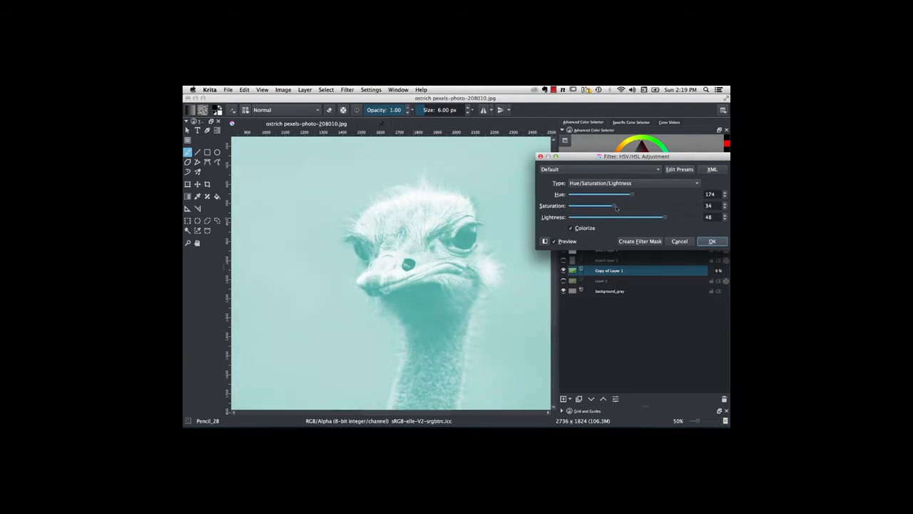
click(714, 241)
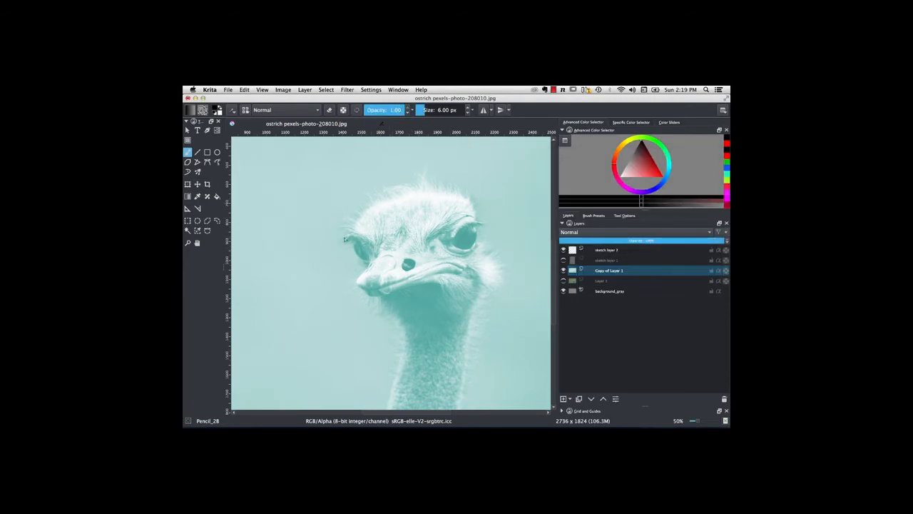
- Make sketch layer 2 active, undo the test stroke on the head, and choose a crimson brush color
click(614, 250)
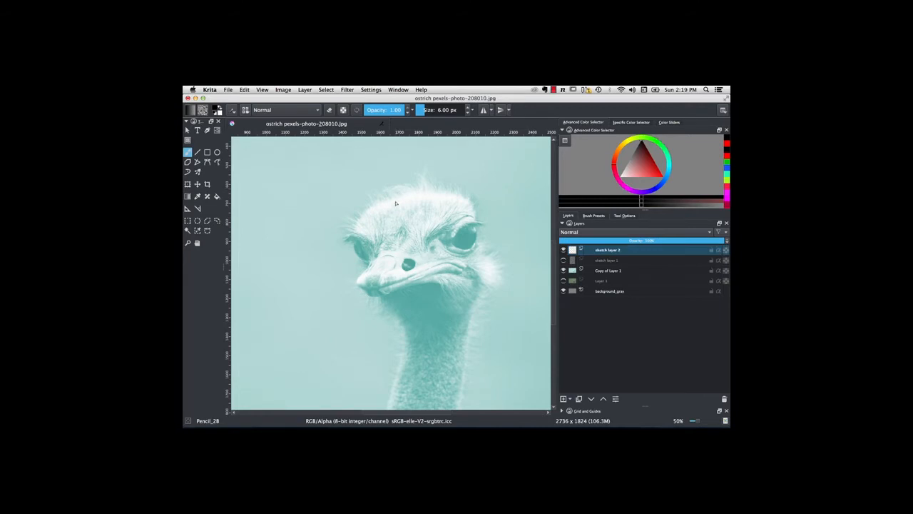
mouse_move(384, 202)
mouse_down()
mouse_move(430, 197)
mouse_move(465, 215)
mouse_up()
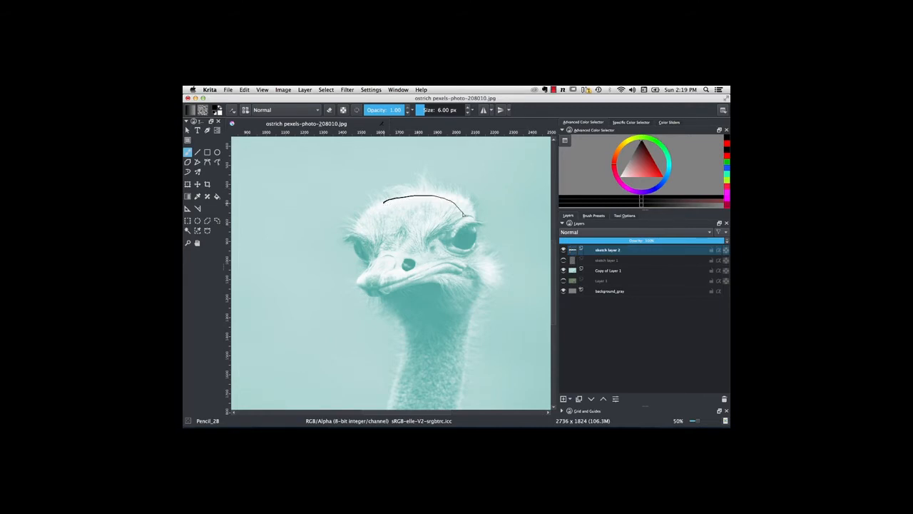
key(ctrl+z)
right_click(500, 205)
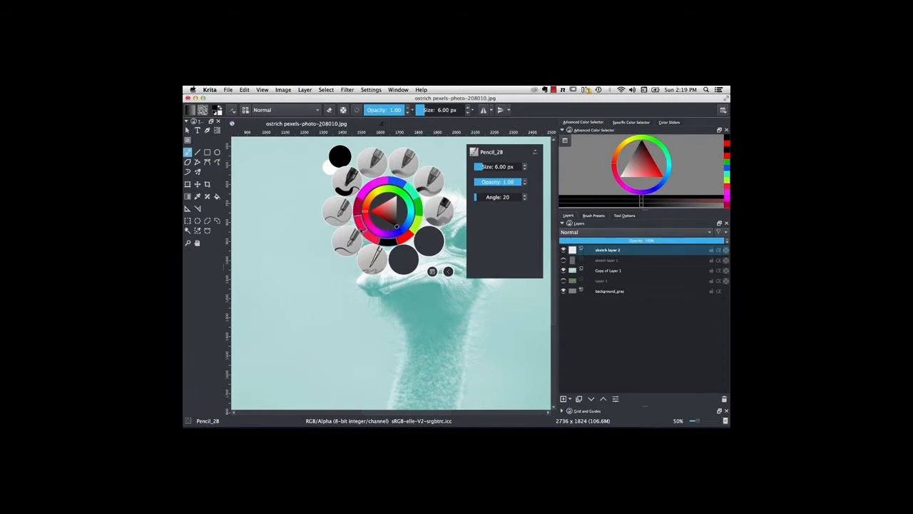
click(362, 229)
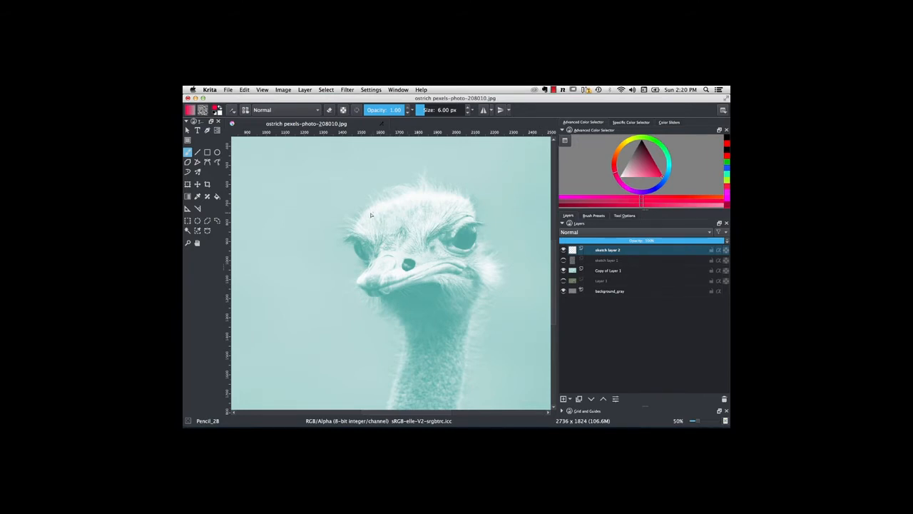
- Trace a rough crimson circle around the ostrich's larger eye on sketch layer 2
key(plus)
key(plus)
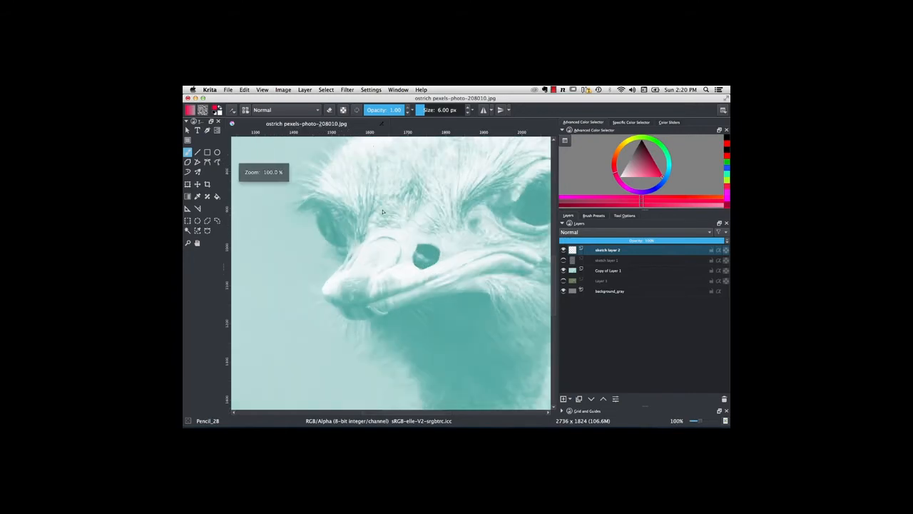
drag(450, 227, 391, 265)
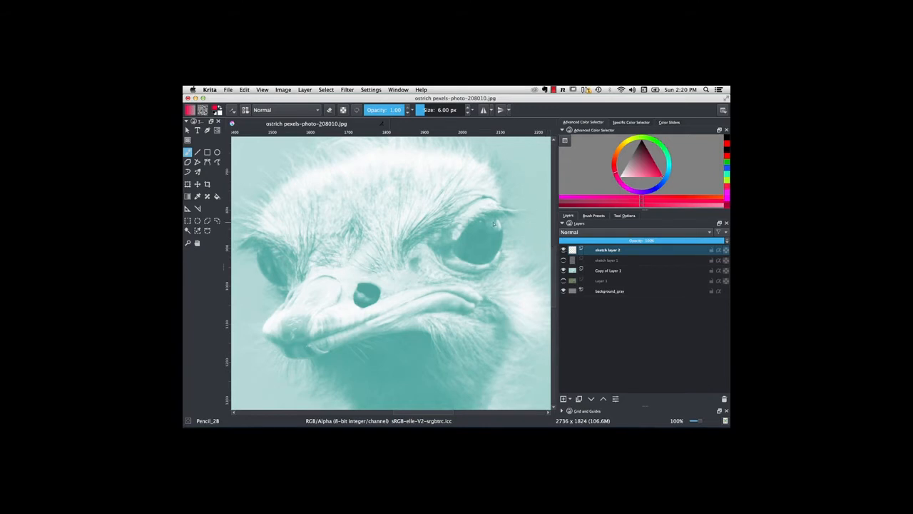
key(minus)
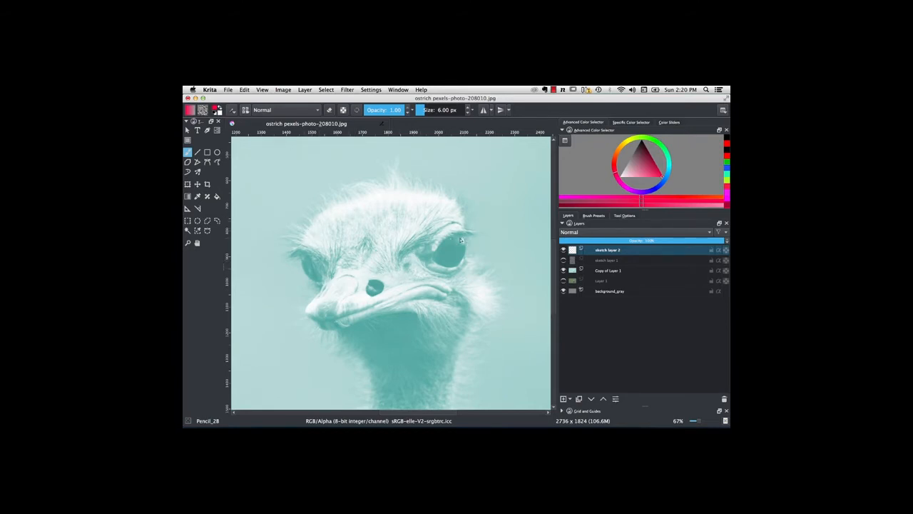
mouse_move(462, 234)
mouse_down()
mouse_move(430, 243)
mouse_move(459, 269)
mouse_move(467, 254)
mouse_move(461, 265)
mouse_move(433, 262)
mouse_move(462, 264)
mouse_move(439, 269)
mouse_move(432, 242)
mouse_move(426, 257)
mouse_move(439, 231)
mouse_move(468, 251)
mouse_up()
- Set the brush size to 2.71 px, outline the smaller eye, and sketch the lids and lashes of both eyes
click(422, 110)
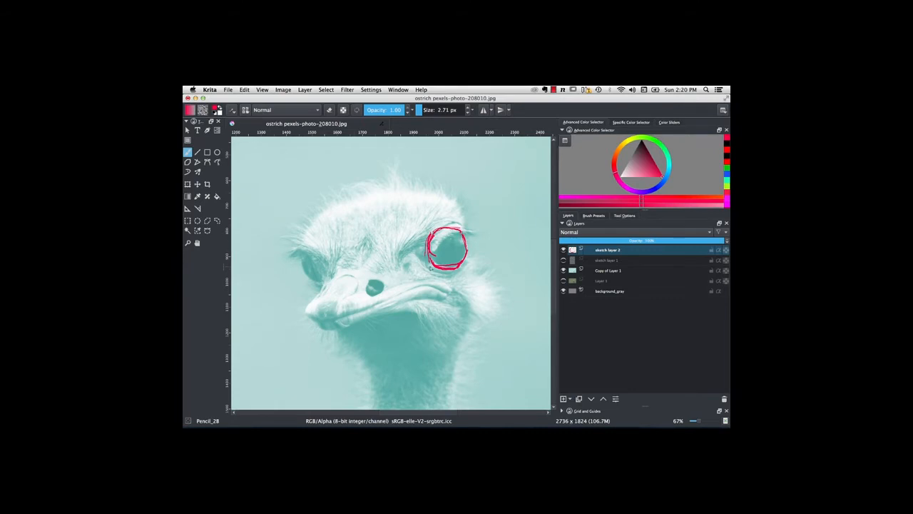
mouse_move(302, 250)
mouse_down()
mouse_move(305, 275)
mouse_move(304, 256)
mouse_move(333, 249)
mouse_move(321, 246)
mouse_move(334, 264)
mouse_move(309, 280)
mouse_up()
mouse_move(309, 247)
mouse_down()
mouse_move(320, 247)
mouse_move(333, 277)
mouse_up()
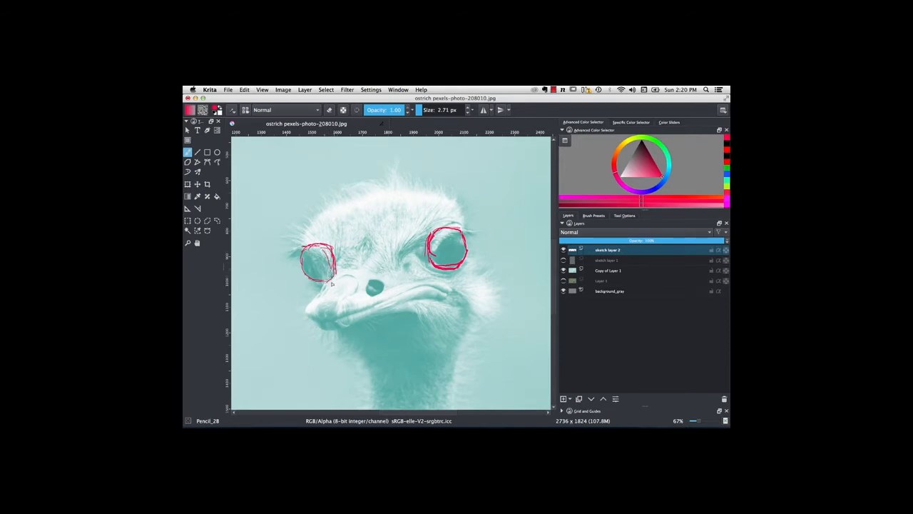
mouse_move(309, 237)
mouse_down()
mouse_move(304, 249)
mouse_move(327, 250)
mouse_up()
mouse_move(426, 254)
mouse_down()
mouse_move(487, 224)
mouse_move(457, 223)
mouse_move(474, 231)
mouse_move(453, 224)
mouse_move(468, 245)
mouse_up()
mouse_move(309, 247)
mouse_down()
mouse_move(290, 245)
mouse_move(320, 249)
mouse_move(287, 243)
mouse_up()
mouse_move(323, 250)
mouse_down()
mouse_move(279, 247)
mouse_move(294, 247)
mouse_up()
- Sketch the oval head outline over the crown and around beneath the eyes
mouse_move(333, 261)
mouse_down()
mouse_move(320, 250)
mouse_move(330, 216)
mouse_move(349, 204)
mouse_move(383, 193)
mouse_move(434, 198)
mouse_move(462, 214)
mouse_up()
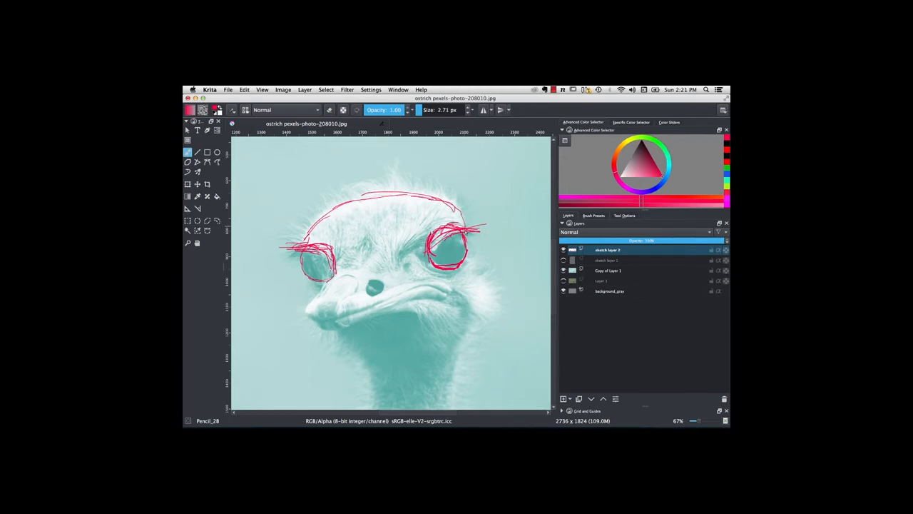
mouse_move(313, 283)
mouse_down()
mouse_move(391, 299)
mouse_move(453, 275)
mouse_move(400, 302)
mouse_up()
mouse_move(322, 286)
mouse_down()
mouse_move(389, 301)
mouse_move(447, 282)
mouse_up()
mouse_move(385, 193)
mouse_down()
mouse_move(326, 213)
mouse_move(433, 203)
mouse_up()
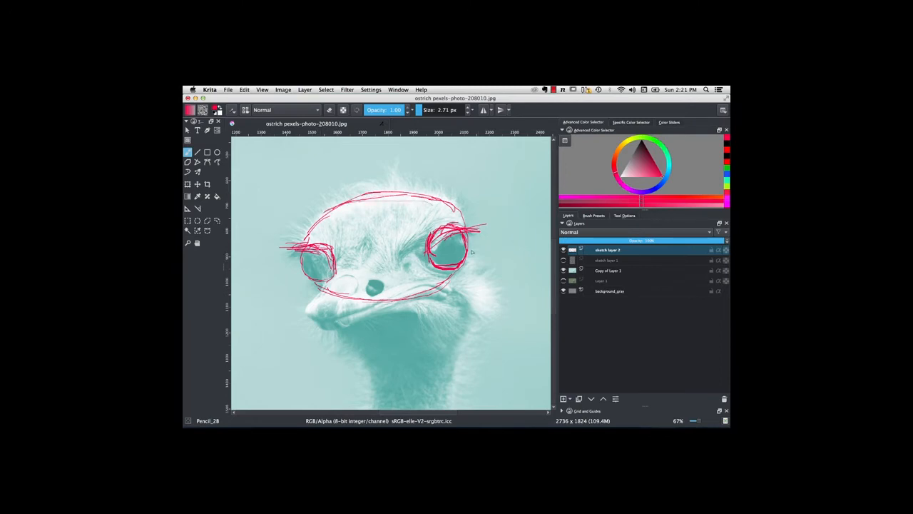
- Sketch the rounded cheek and mouth corner beneath the larger eye
mouse_move(402, 267)
mouse_down()
mouse_move(471, 281)
mouse_move(459, 276)
mouse_move(472, 304)
mouse_move(442, 312)
mouse_up()
mouse_move(403, 283)
mouse_down()
mouse_move(421, 307)
mouse_move(463, 311)
mouse_up()
mouse_move(408, 305)
mouse_down()
mouse_move(468, 298)
mouse_move(462, 279)
mouse_move(472, 319)
mouse_move(422, 317)
mouse_up()
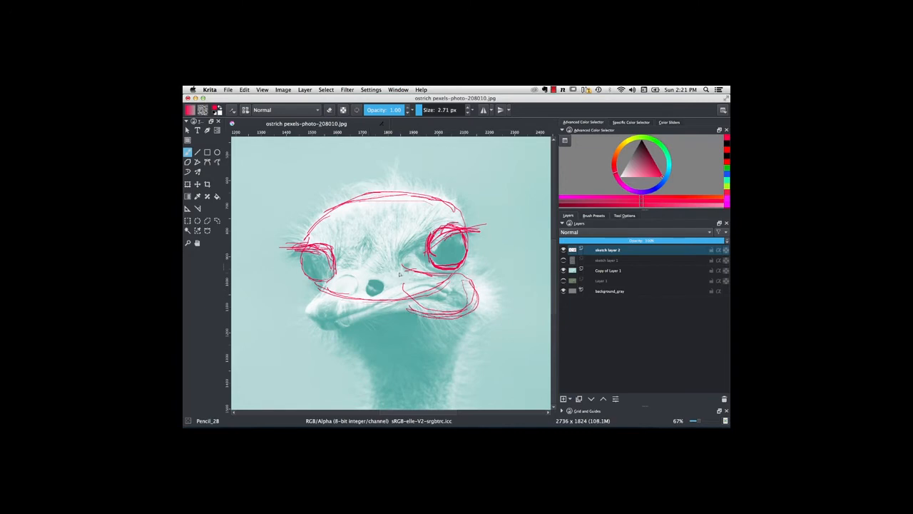
mouse_move(400, 274)
mouse_down()
mouse_move(479, 290)
mouse_move(460, 320)
mouse_up()
mouse_move(447, 277)
mouse_down()
mouse_move(482, 306)
mouse_move(456, 319)
mouse_up()
- Sketch the beak outline from between the eyes to its tip and back along the mouth
mouse_move(340, 273)
mouse_down()
mouse_move(309, 306)
mouse_move(341, 322)
mouse_up()
mouse_move(340, 266)
mouse_down()
mouse_move(441, 278)
mouse_move(414, 305)
mouse_up()
mouse_move(323, 322)
mouse_down()
mouse_move(376, 322)
mouse_move(406, 310)
mouse_up()
drag(358, 261, 322, 316)
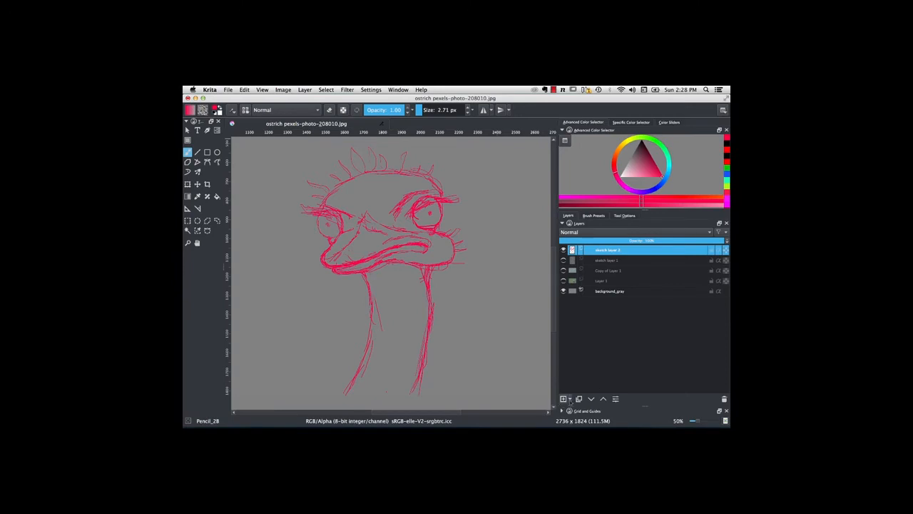
- Add a new paint layer above sketch layer 2 and name it "ink"
click(564, 399)
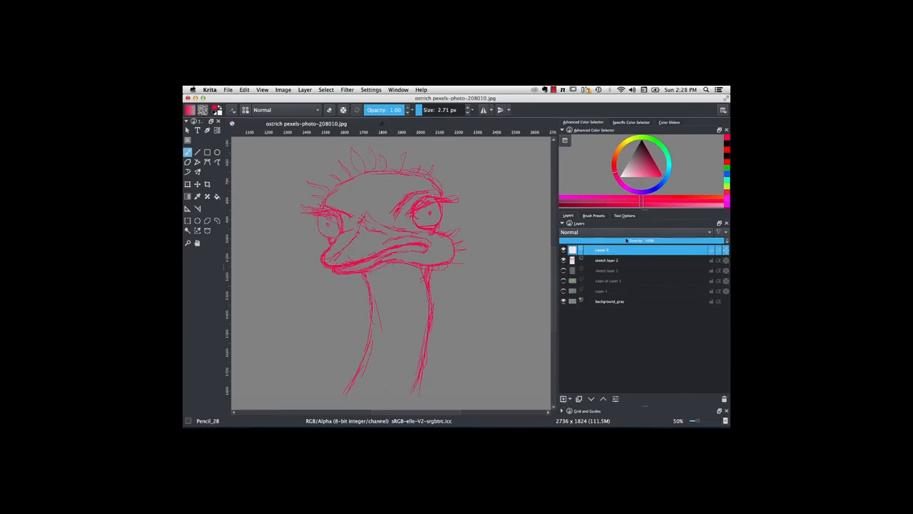
double_click(610, 251)
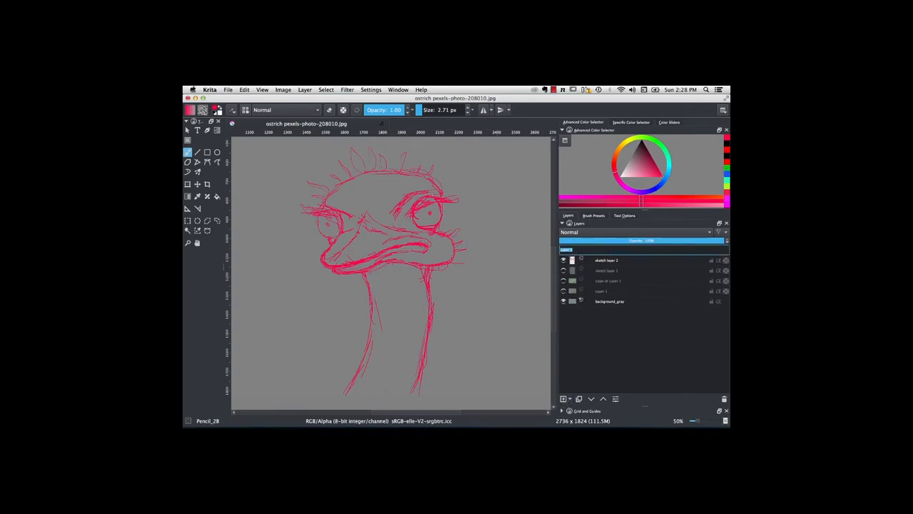
text(ost)
key(Return)
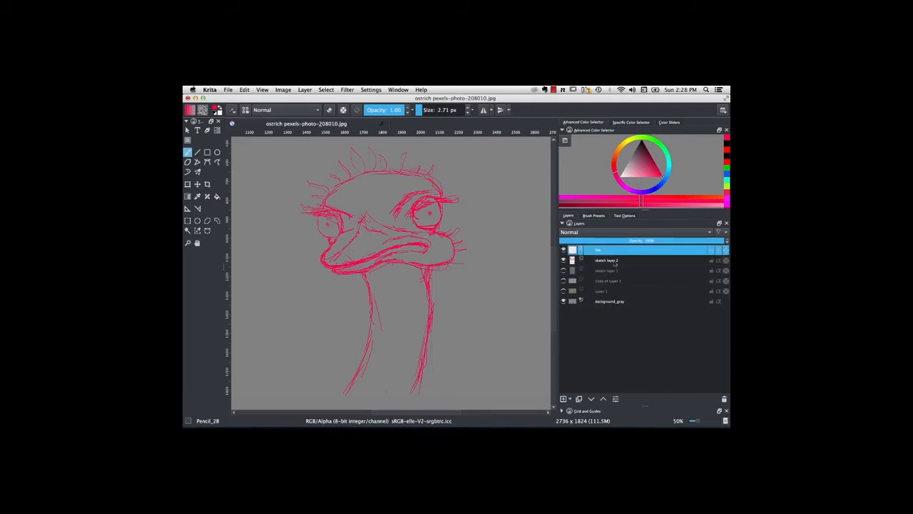
- Recolor sketch layer 2 to a muted light blue with an HSV adjustment: hue -159, saturation -64, lightness 22
click(616, 261)
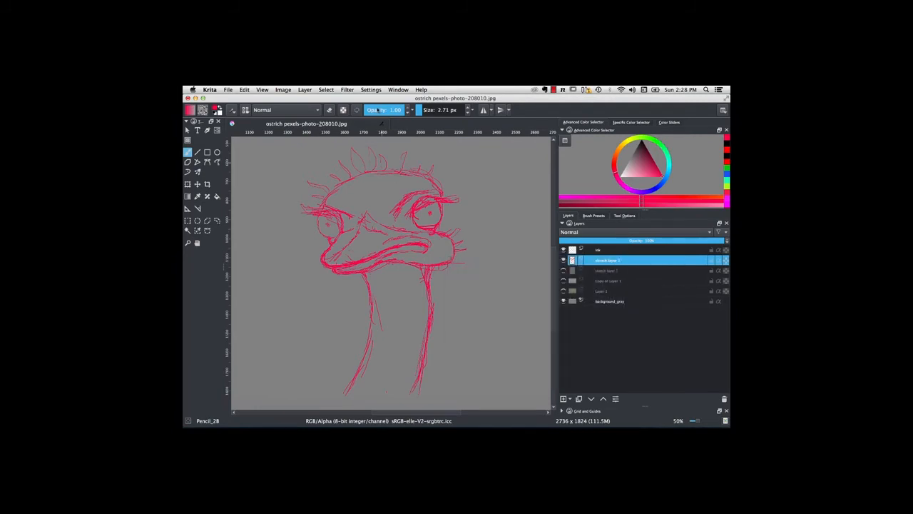
click(346, 90)
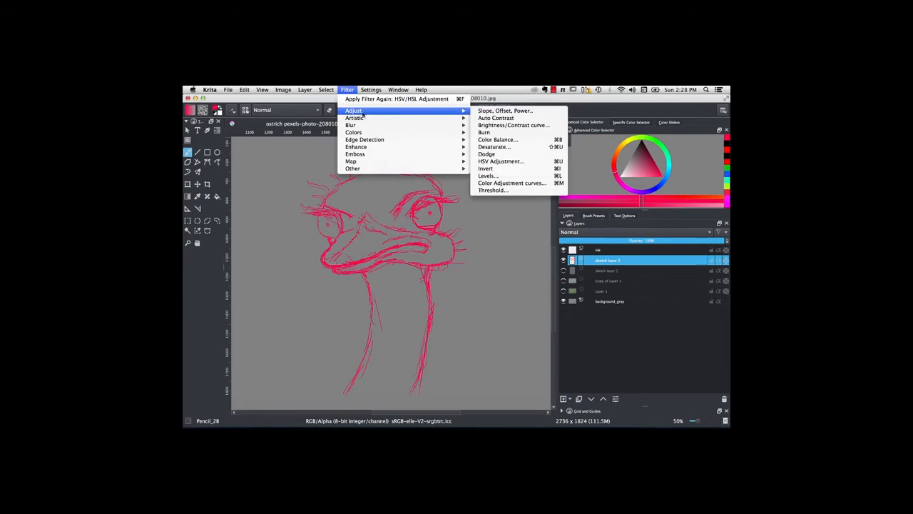
mouse_move(445, 114)
click(534, 164)
drag(417, 224, 644, 252)
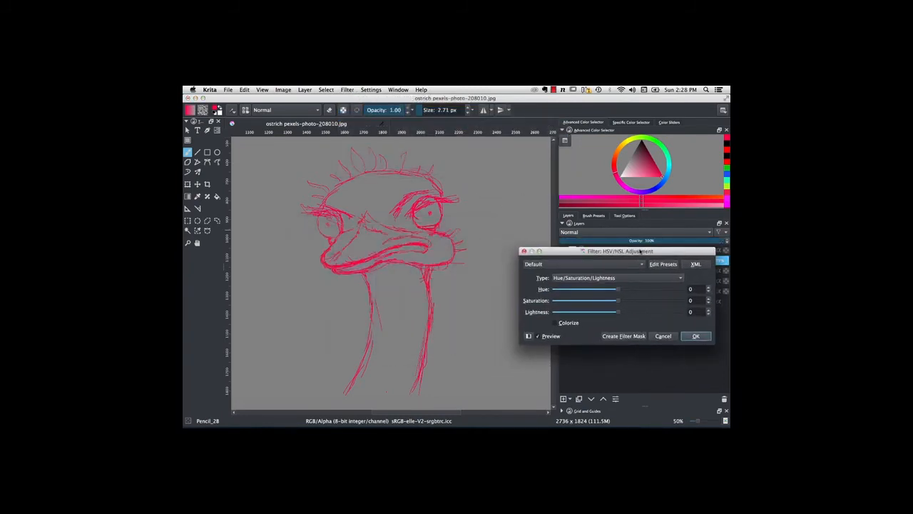
mouse_move(617, 289)
mouse_down()
mouse_move(561, 292)
mouse_move(687, 289)
mouse_move(550, 290)
mouse_move(570, 291)
mouse_move(562, 290)
mouse_up()
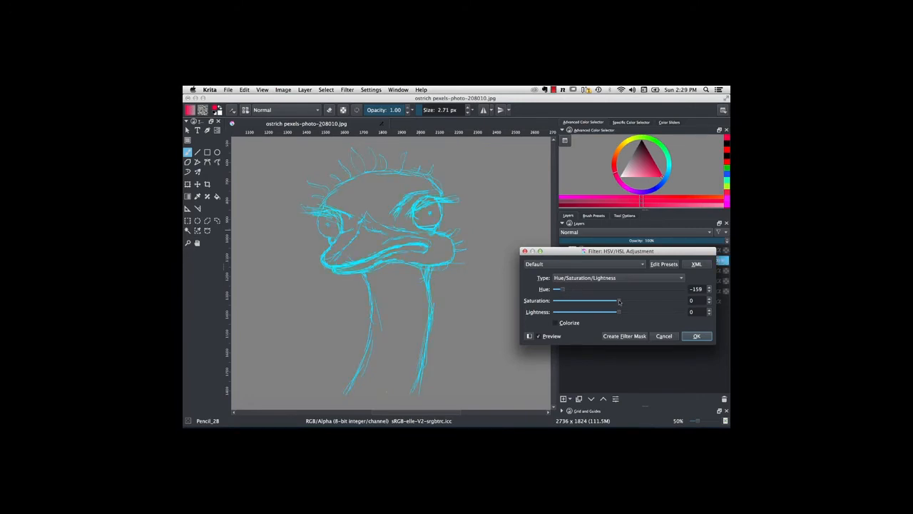
drag(617, 301, 587, 302)
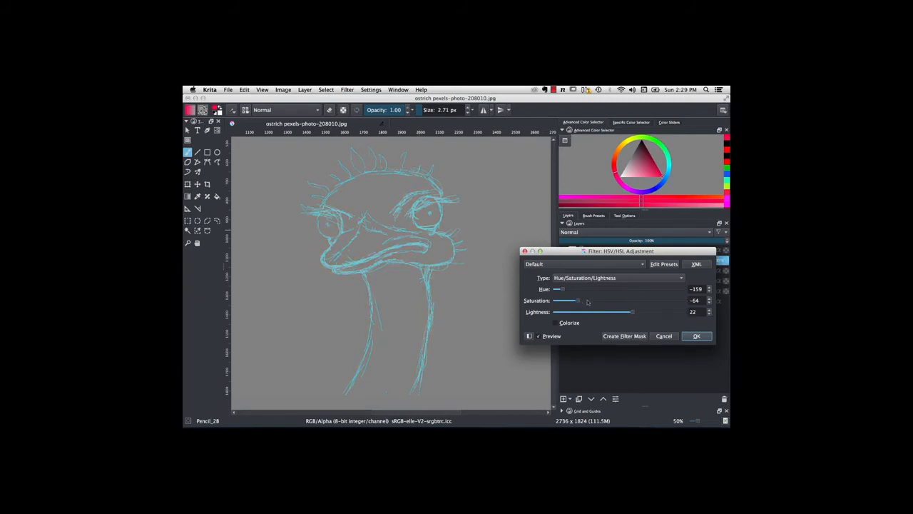
click(696, 336)
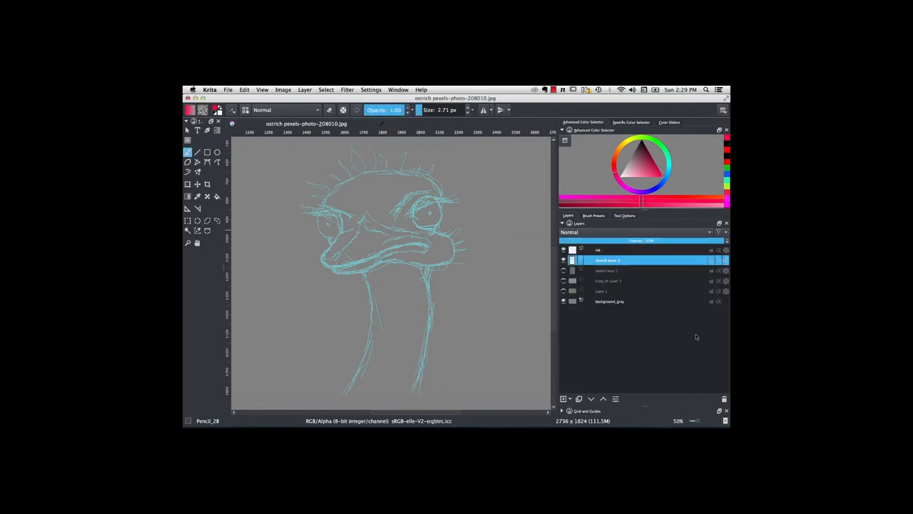
- Activate the ink layer and reset the foreground color to black
click(600, 250)
mouse_move(602, 251)
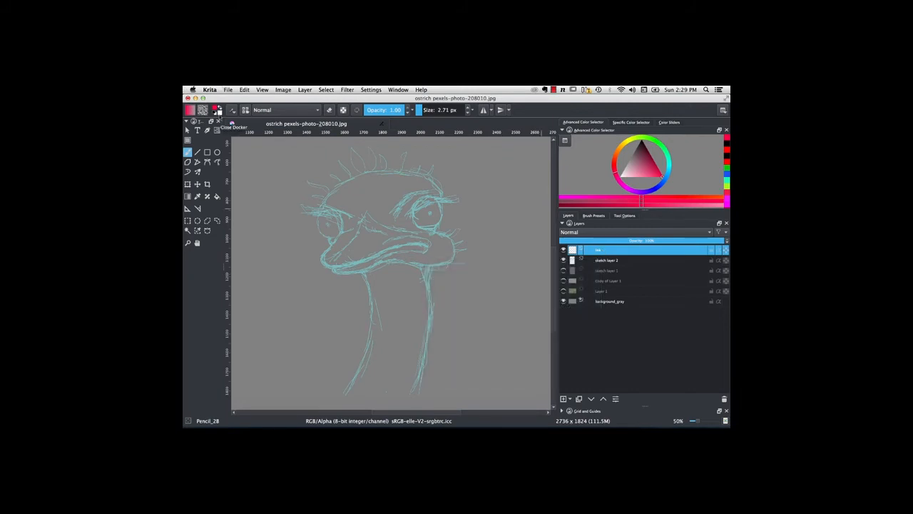
click(219, 113)
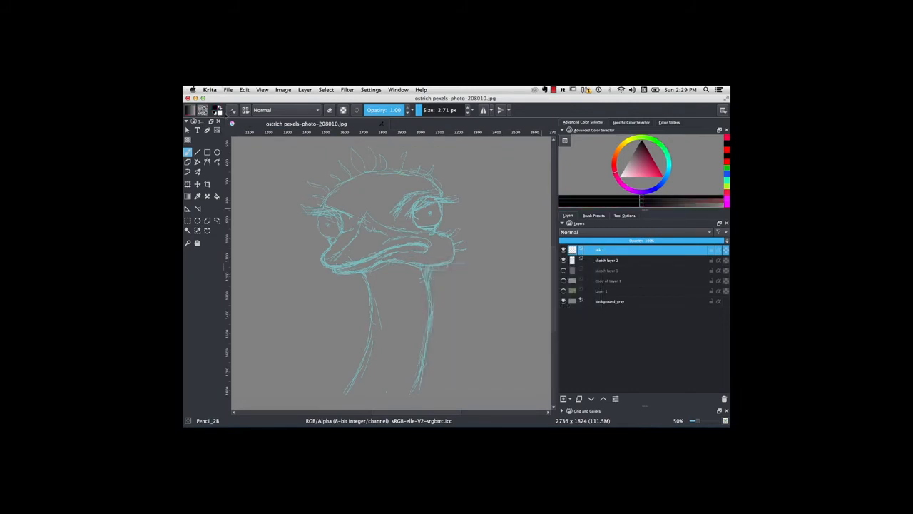
- Choose the Ink_brush_25 preset from the Pixel brush engine
click(232, 111)
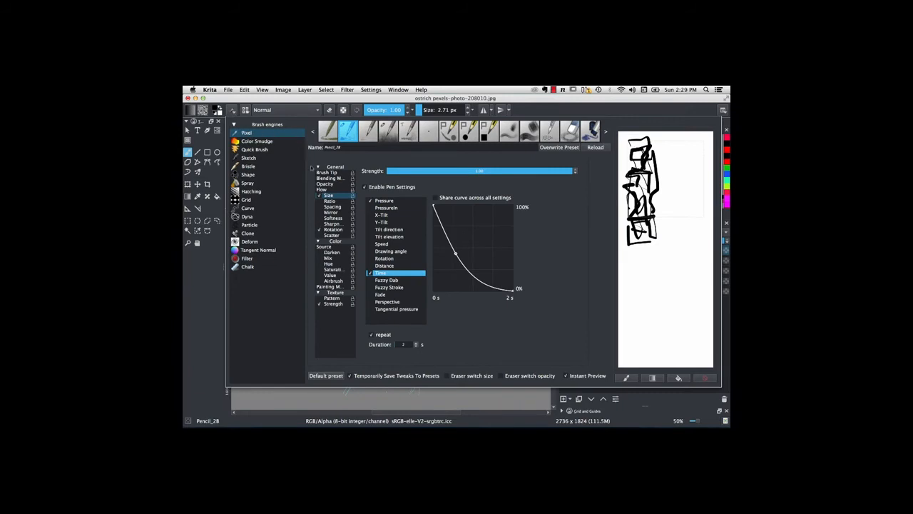
click(253, 133)
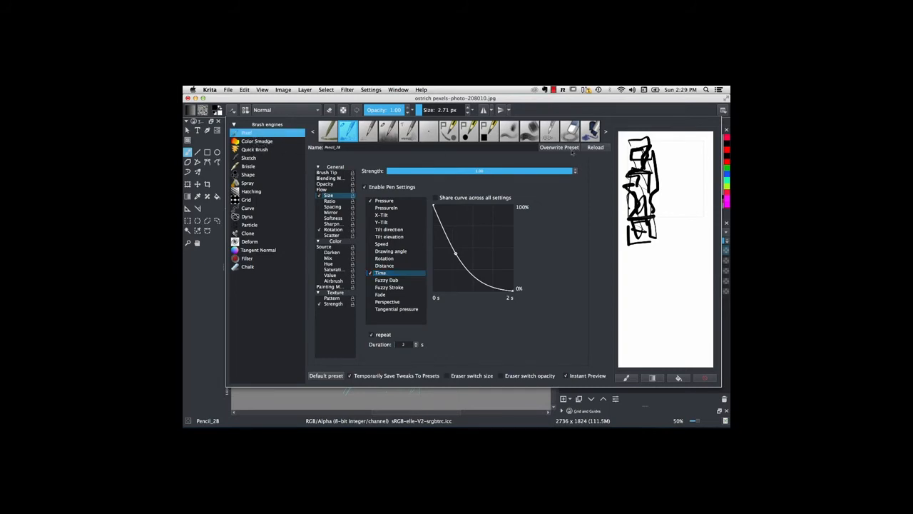
click(605, 132)
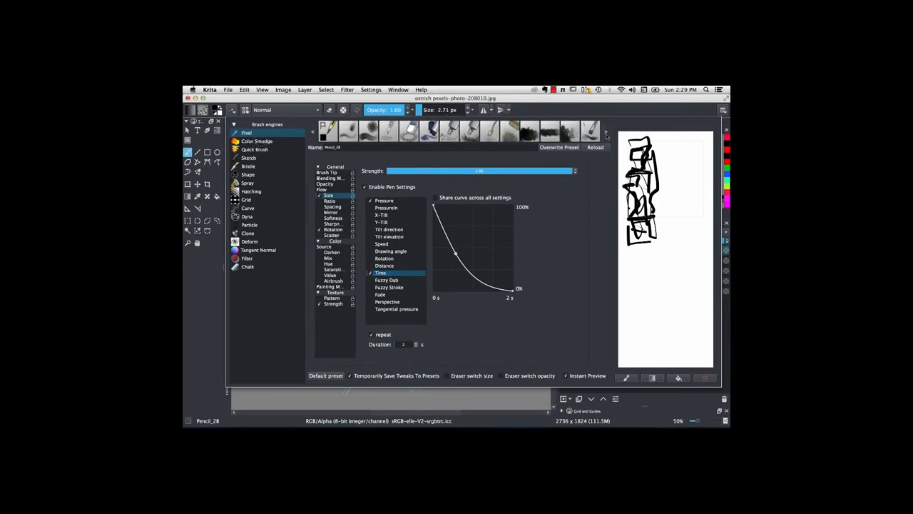
click(311, 132)
click(311, 132)
click(312, 132)
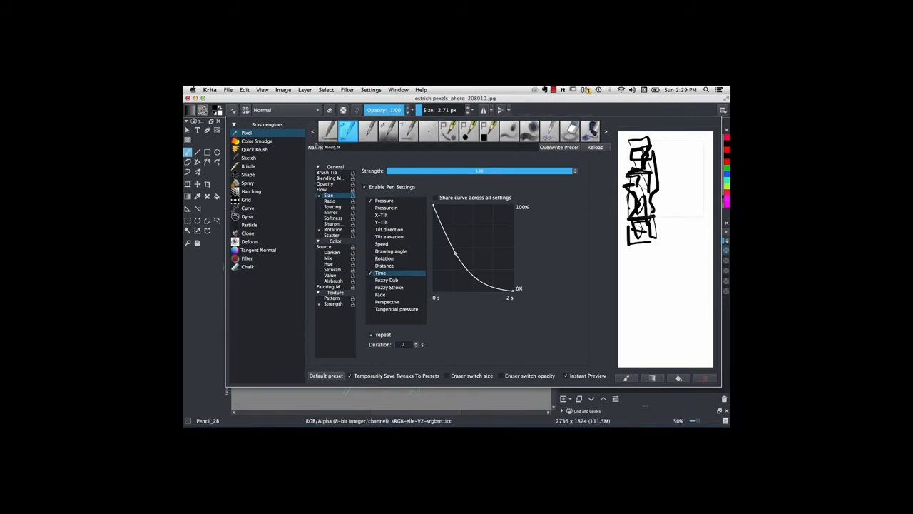
click(311, 132)
click(311, 133)
click(312, 133)
click(312, 133)
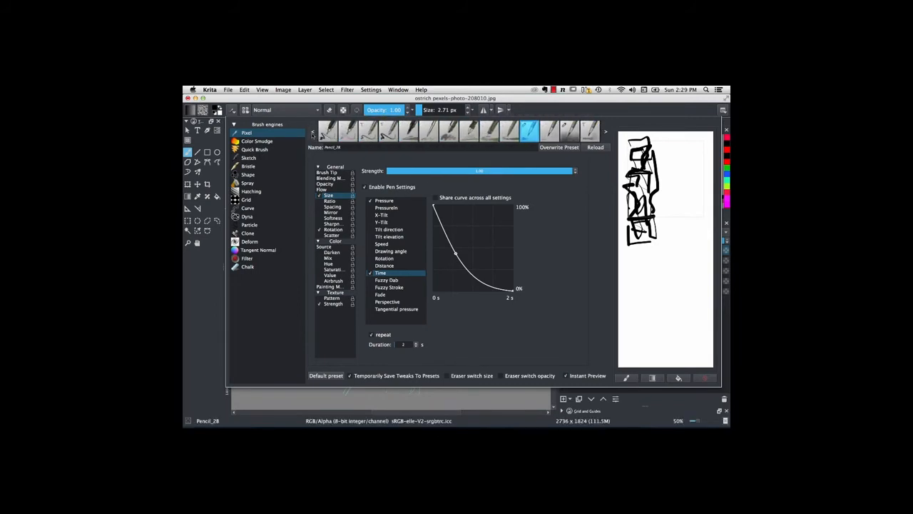
click(312, 134)
click(312, 134)
click(312, 134)
click(312, 134)
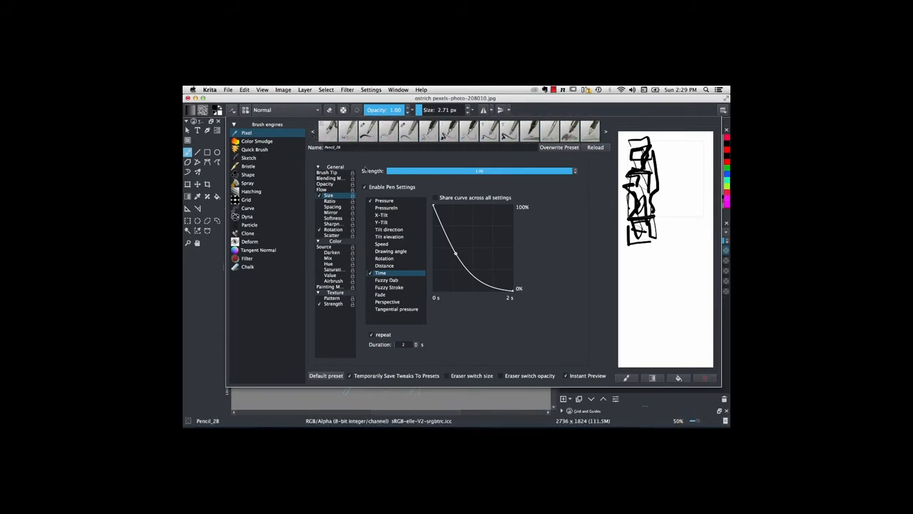
click(368, 136)
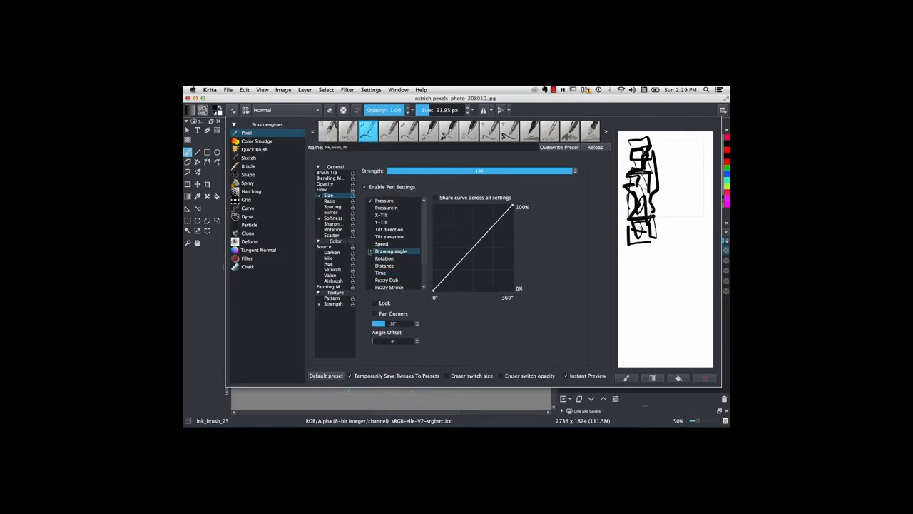
- Make the ink brush's size depend on Time, with a non-repeating curve bending steeply down from 100% to 0%
click(371, 252)
scroll(424, 250, down, 1)
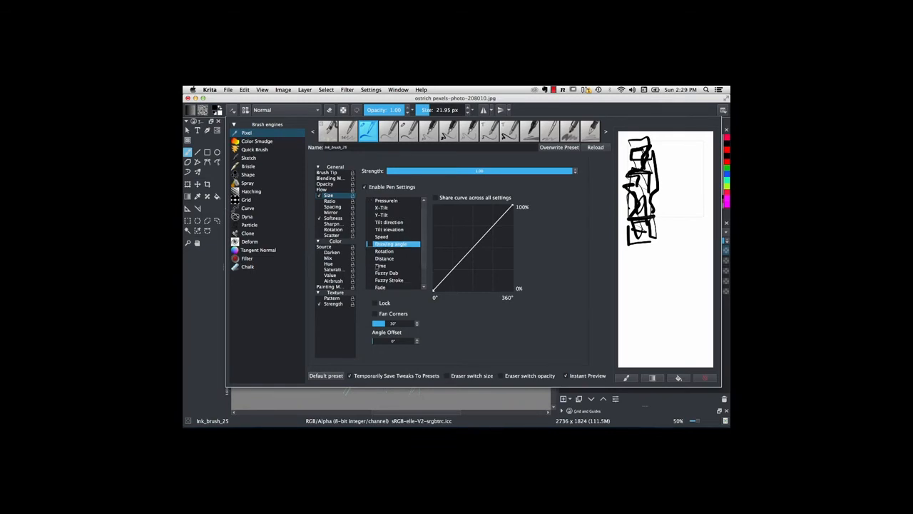
click(386, 266)
click(370, 274)
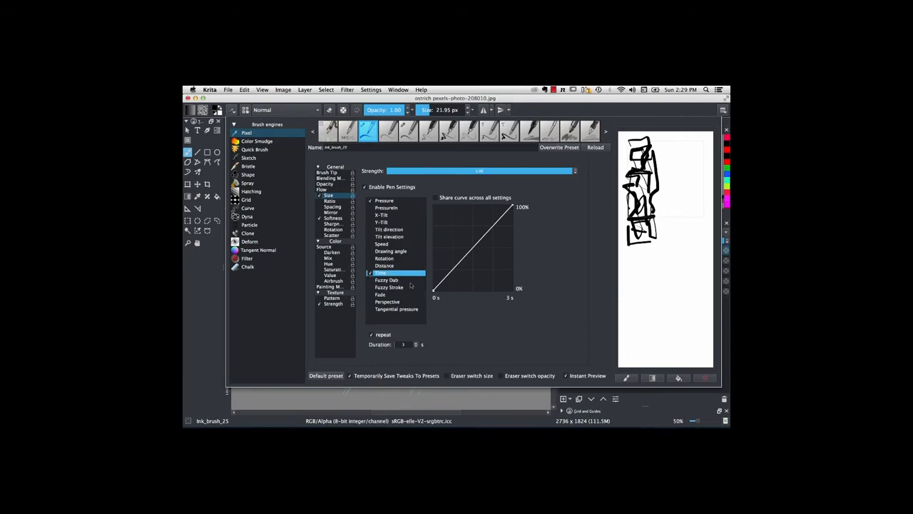
drag(460, 267, 432, 208)
drag(453, 273, 433, 203)
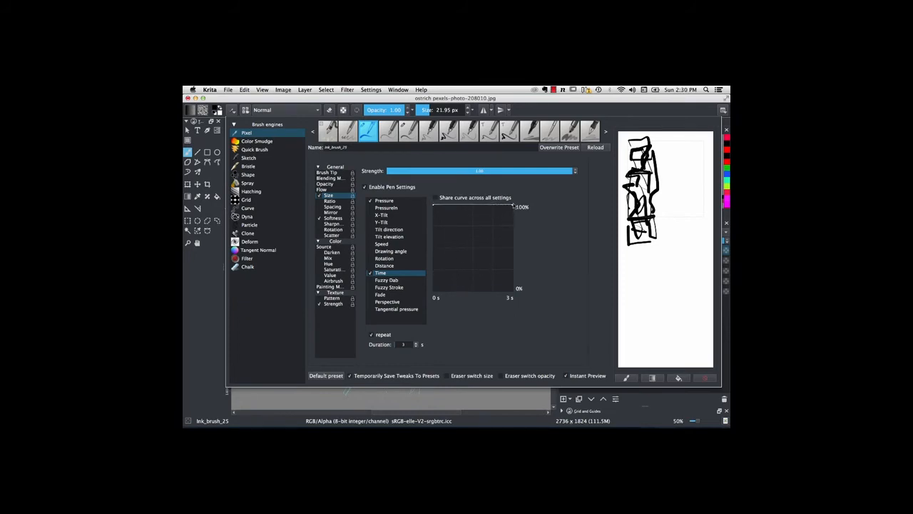
drag(513, 206, 530, 303)
drag(468, 244, 454, 254)
click(383, 336)
- Test the tapering ink brush with several curved and short strokes on the brush editor's scratchpad
mouse_move(639, 342)
mouse_down()
mouse_move(649, 280)
mouse_move(660, 283)
mouse_move(659, 318)
mouse_move(677, 331)
mouse_move(676, 241)
mouse_up()
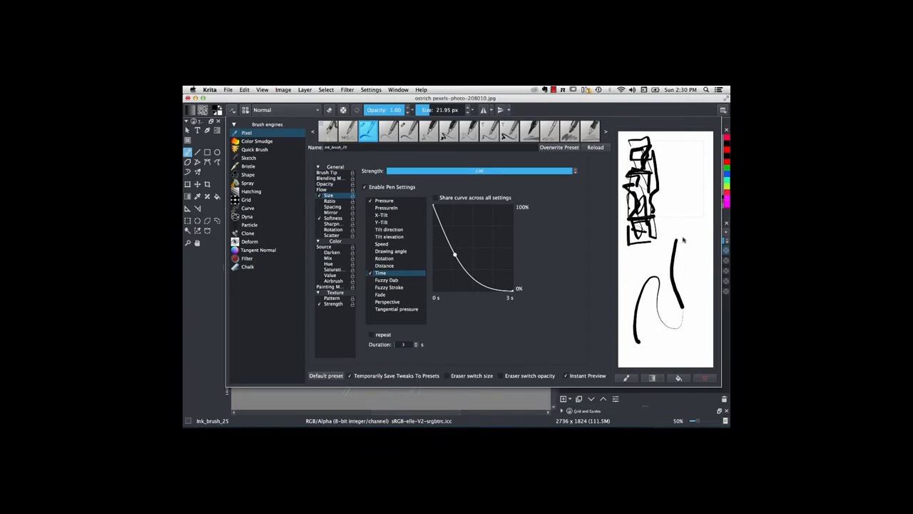
mouse_move(697, 201)
mouse_down()
mouse_move(692, 343)
mouse_move(656, 350)
mouse_up()
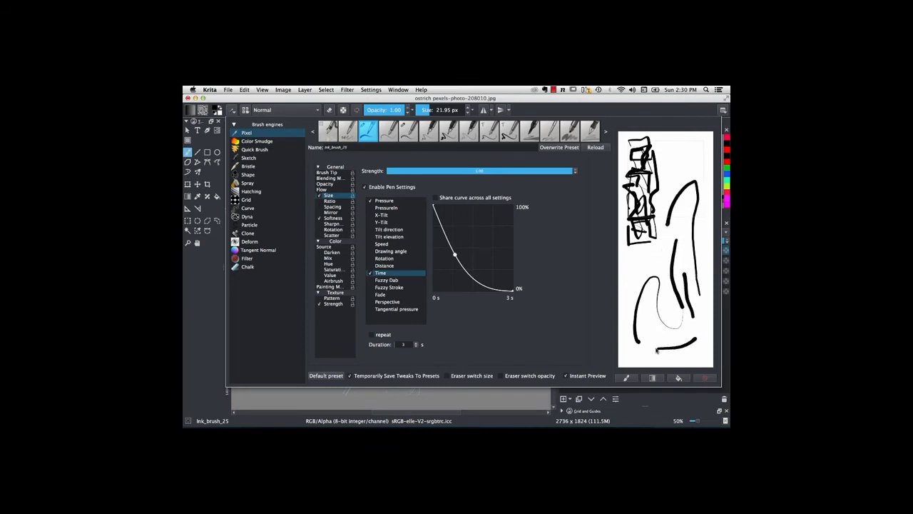
mouse_move(626, 308)
mouse_down()
mouse_move(657, 255)
mouse_move(651, 278)
mouse_up()
drag(681, 145, 670, 197)
drag(689, 161, 673, 223)
drag(689, 213, 686, 265)
mouse_move(706, 230)
mouse_down()
mouse_move(709, 295)
mouse_move(701, 321)
mouse_move(651, 360)
mouse_up()
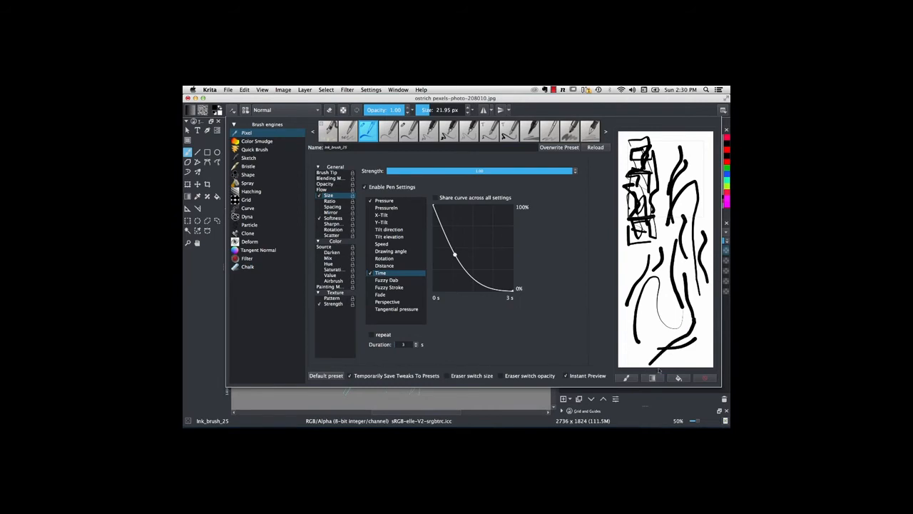
click(401, 119)
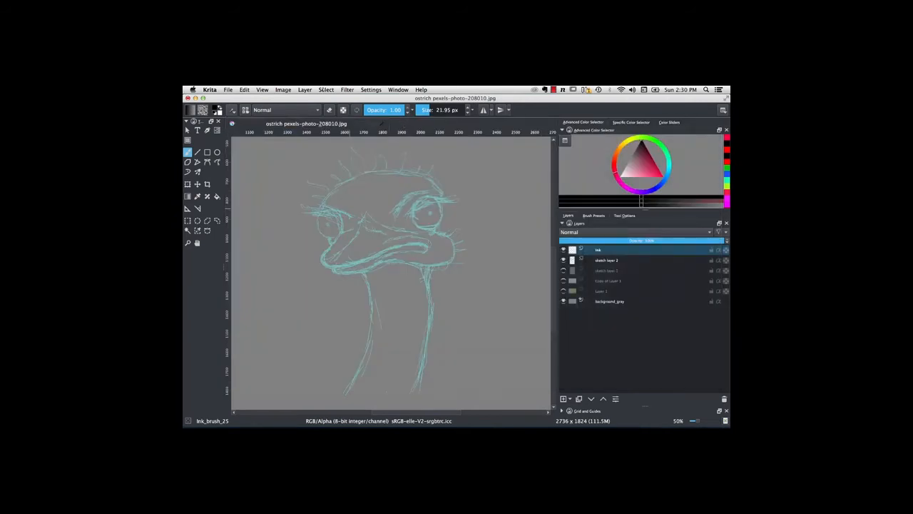
- Set the freehand brush's smoothing mode to Stabilizer
click(625, 216)
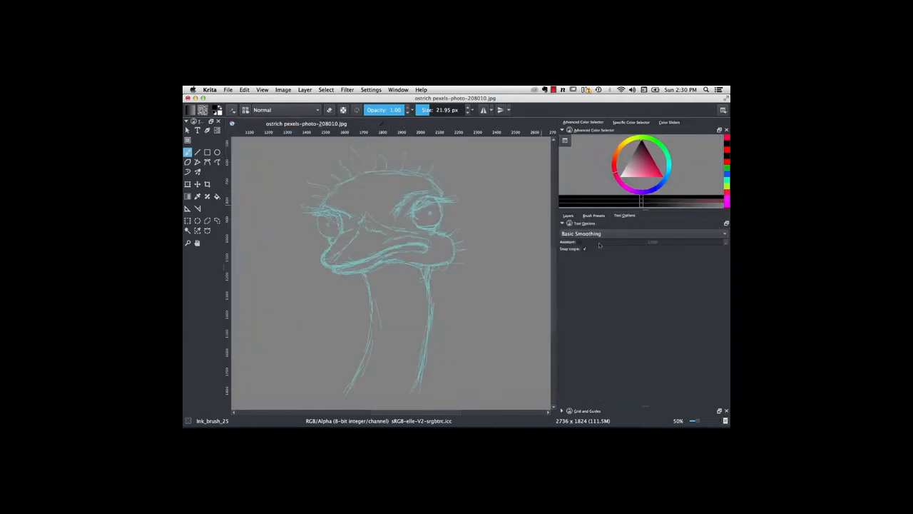
click(580, 236)
click(612, 252)
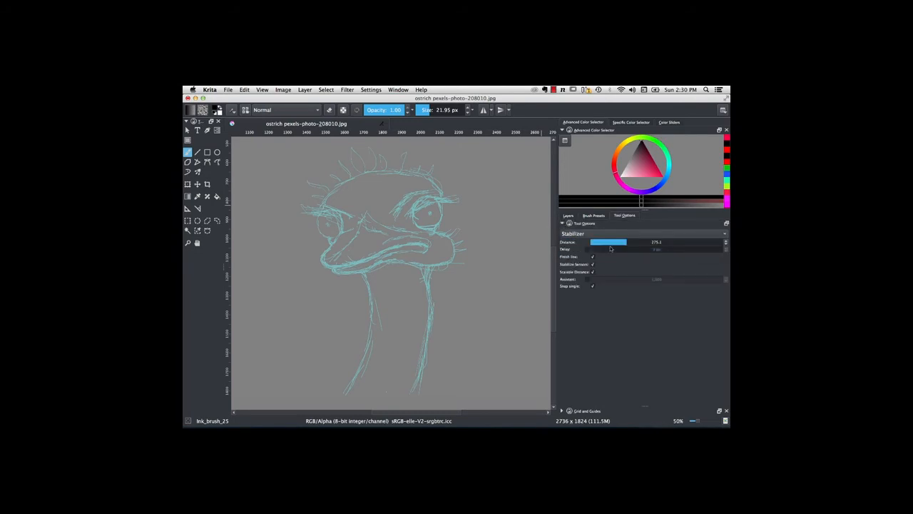
- Try a stabilized ink stroke along the head outline above the smaller eye, and undo it
key(plus)
key(plus)
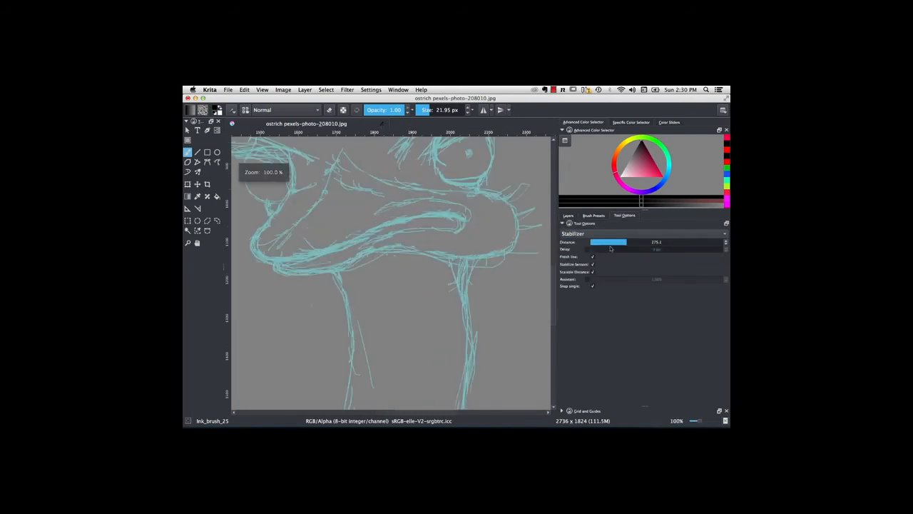
drag(483, 239, 526, 325)
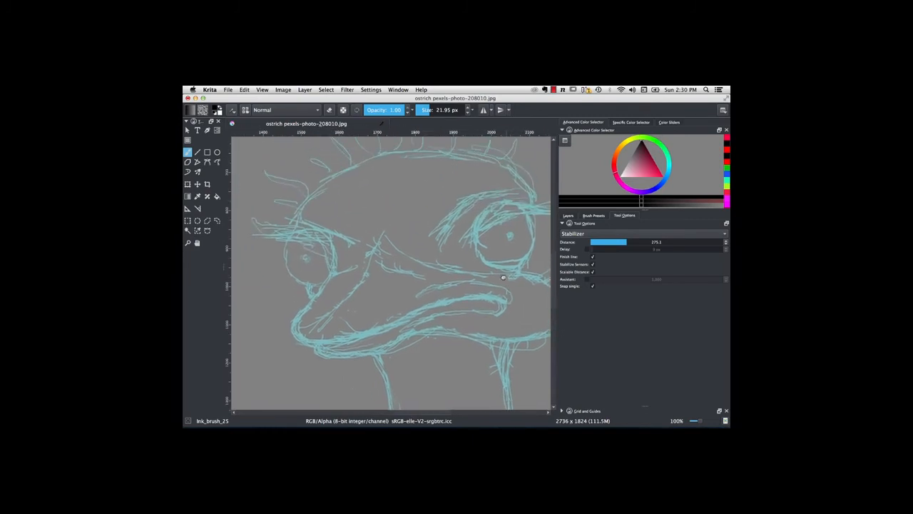
click(567, 215)
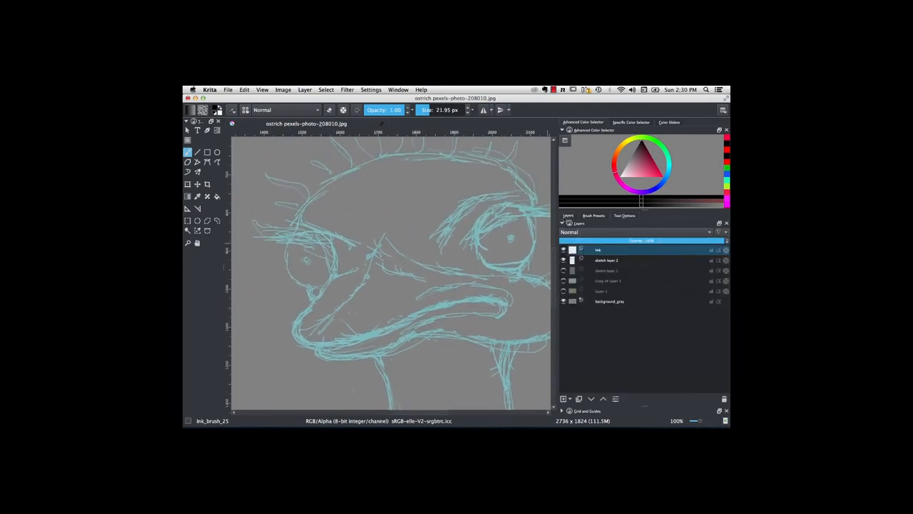
click(624, 216)
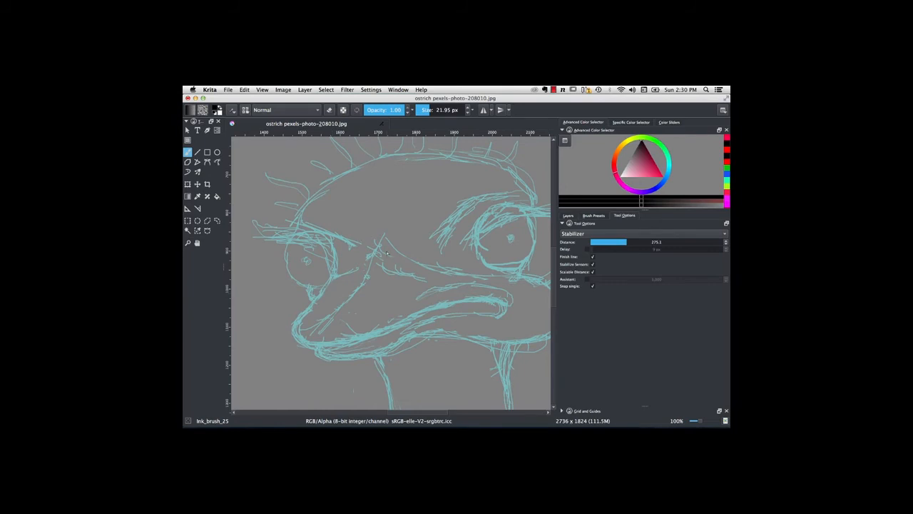
drag(387, 252, 421, 244)
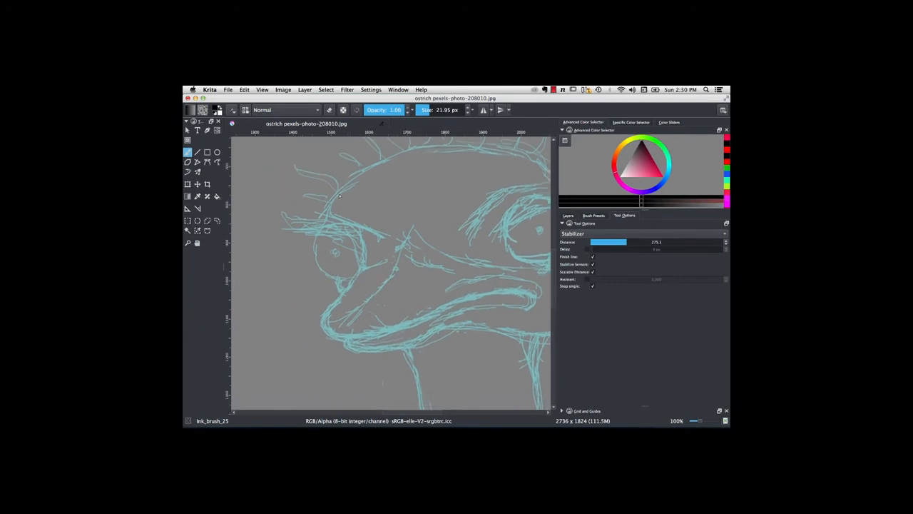
mouse_move(325, 213)
mouse_down()
mouse_move(365, 170)
mouse_move(417, 149)
mouse_up()
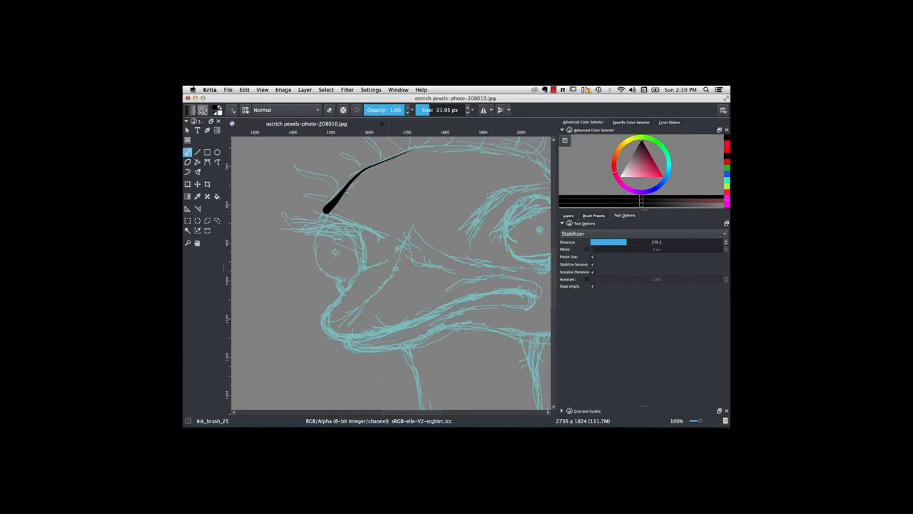
key(ctrl+z)
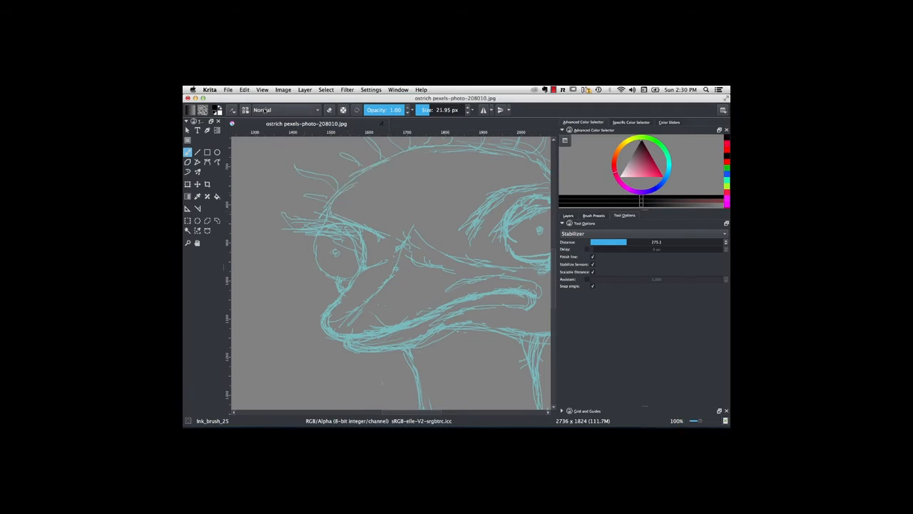
- Lengthen the brush's Time duration to 7 s with a gentler falloff curve, and set the brush size to 7.27 px
click(245, 110)
click(235, 114)
click(234, 113)
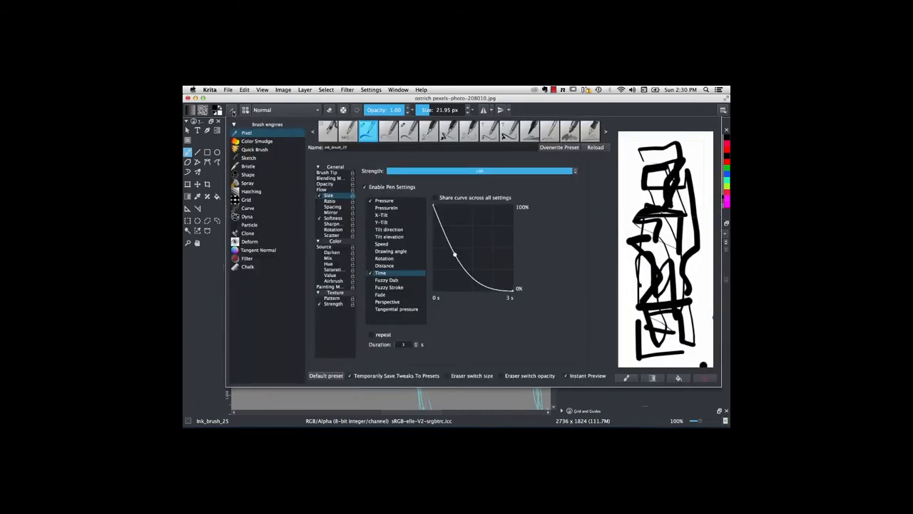
click(417, 343)
click(416, 343)
click(417, 344)
click(416, 343)
drag(455, 255, 465, 257)
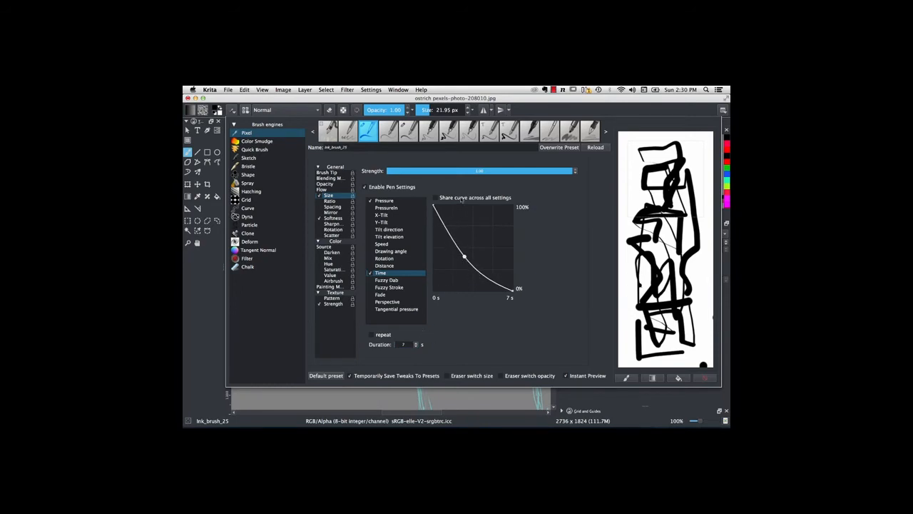
click(428, 110)
drag(428, 111, 425, 109)
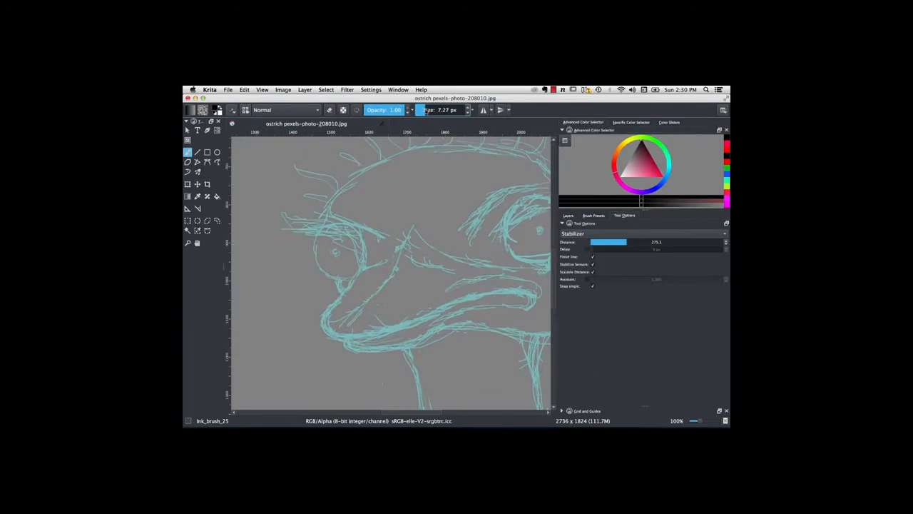
- Ink over the sketched head outline, beak, cheek, larger eye and brow with long, smooth black strokes
drag(328, 212, 487, 146)
drag(408, 184, 487, 214)
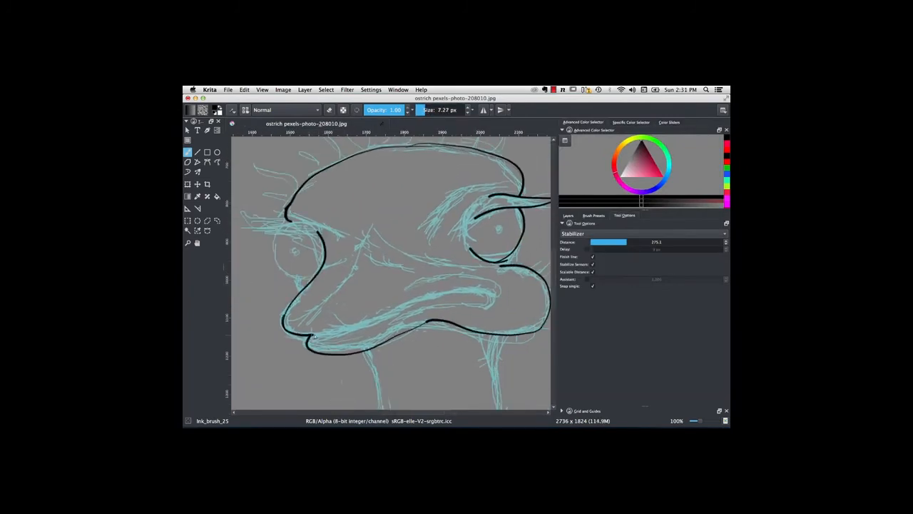
mouse_move(307, 335)
mouse_down()
mouse_move(365, 262)
mouse_move(384, 220)
mouse_up()
drag(459, 210, 444, 373)
- Switch the freehand brush's smoothing mode to Weighted Smoothing
click(593, 216)
click(624, 216)
click(642, 233)
click(592, 226)
- Ink the small feather tufts sticking out around the top and sides of the ostrich's head
drag(385, 281, 394, 233)
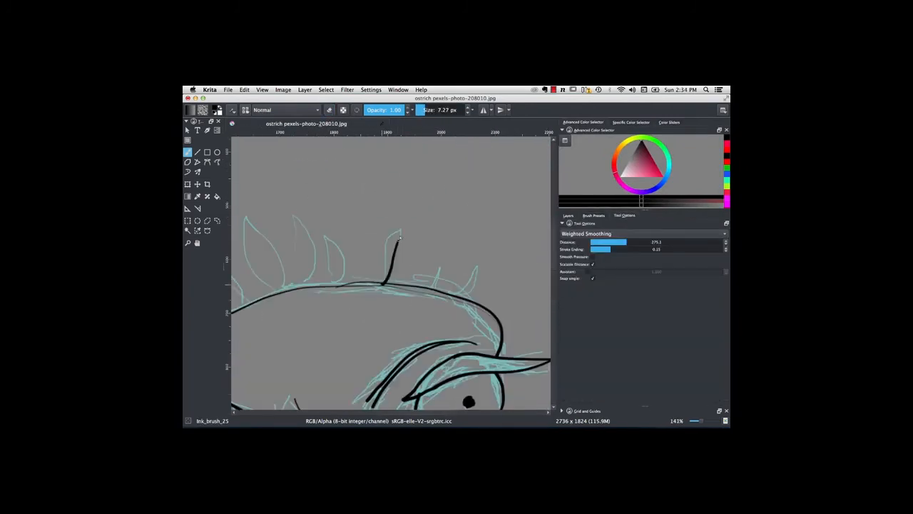
drag(315, 271, 337, 270)
drag(427, 198, 436, 183)
drag(448, 205, 467, 203)
- Hide sketch layer 2 and add a short ink stroke between the smaller eye and the top of the beak
click(569, 215)
click(564, 261)
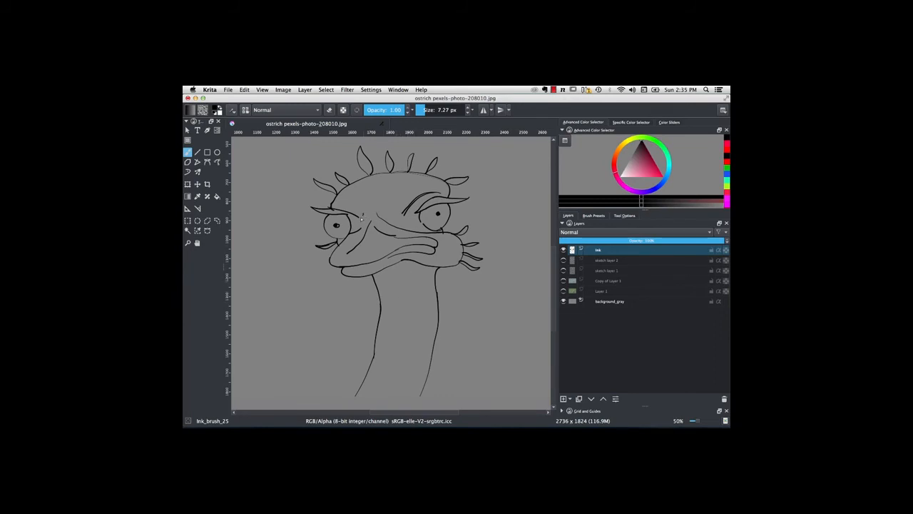
drag(362, 215, 352, 225)
click(554, 89)
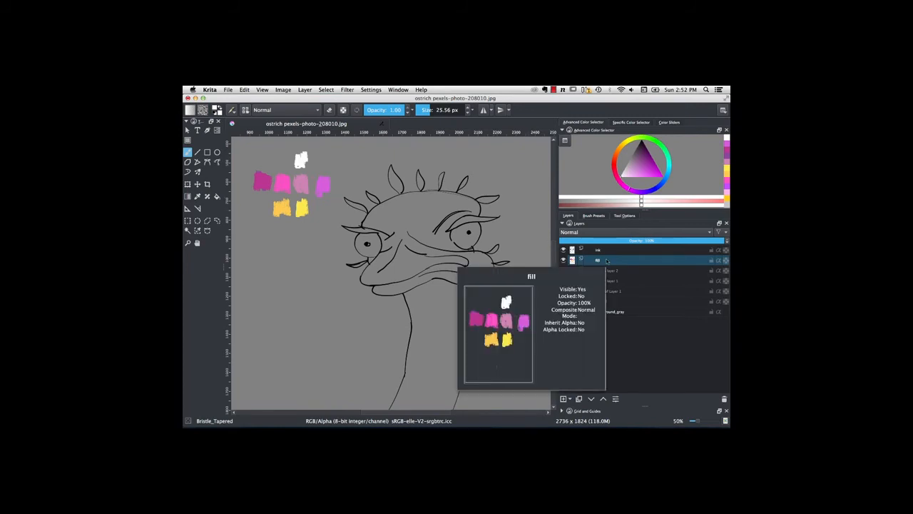
- Examine the Bristle_Tapered preset and its brush tip settings in the brush editor
click(232, 110)
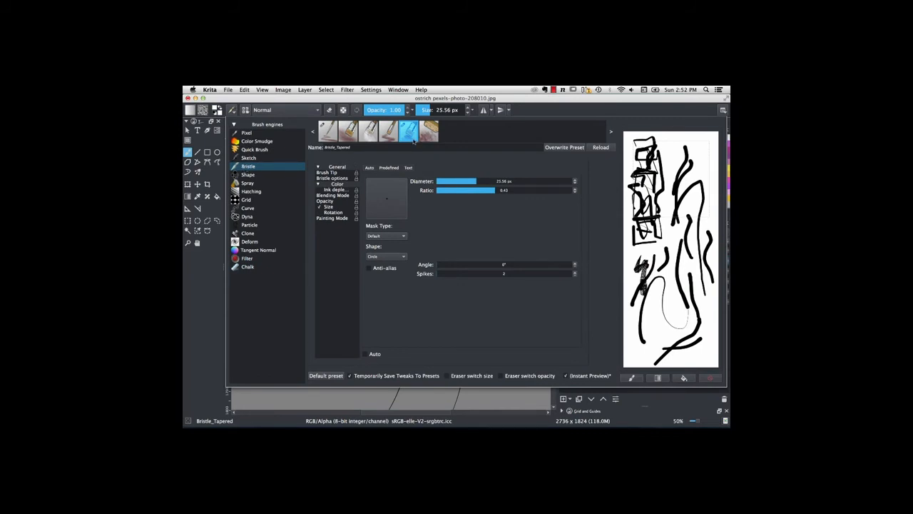
mouse_move(413, 141)
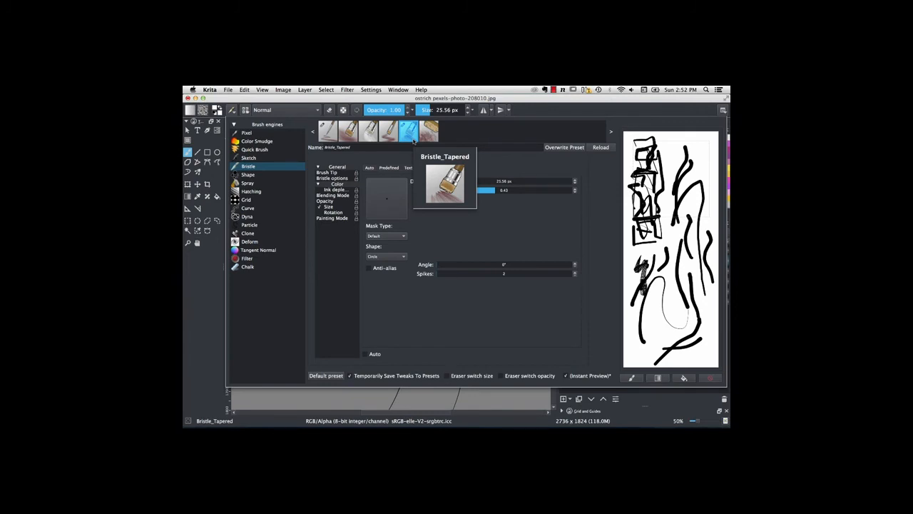
click(412, 425)
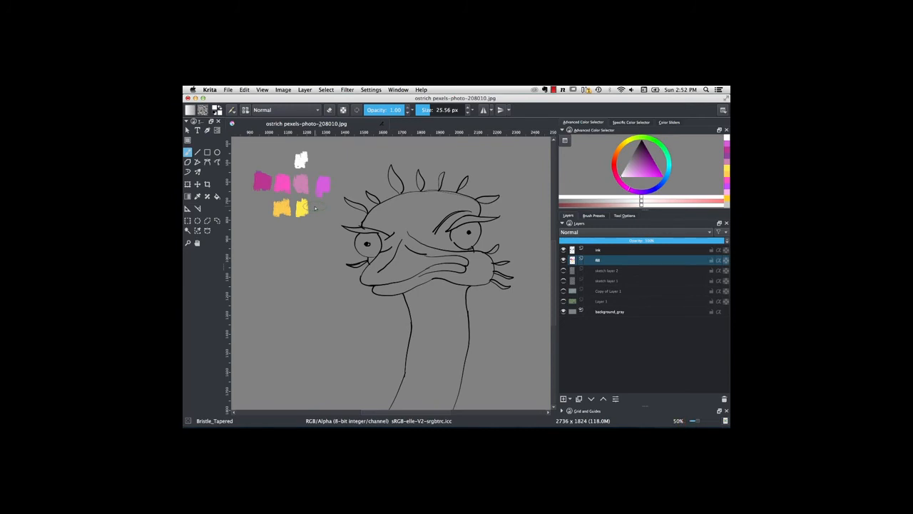
- Sample the orange, bright pink, dark magenta, muted pink, yellow and purple swatches one after another
key(ctrl)
ctrl+click(283, 207)
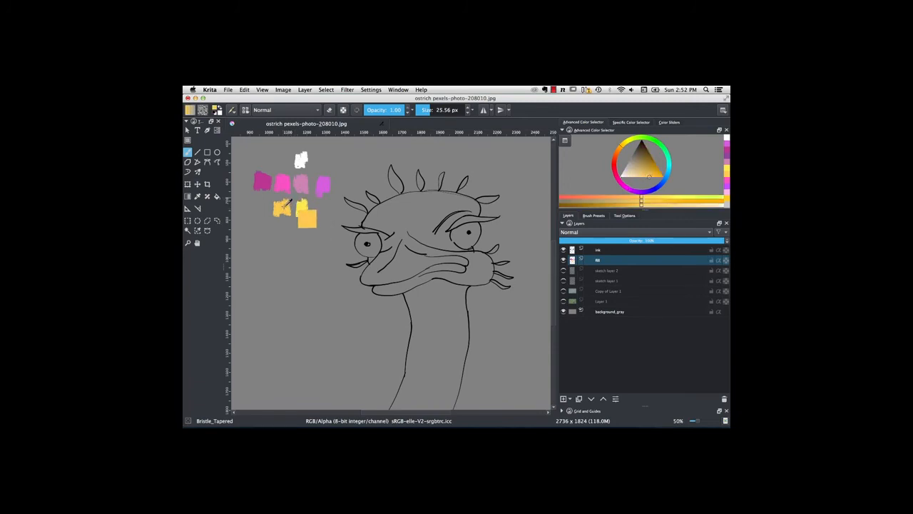
ctrl+click(283, 185)
ctrl+click(265, 181)
ctrl+click(302, 189)
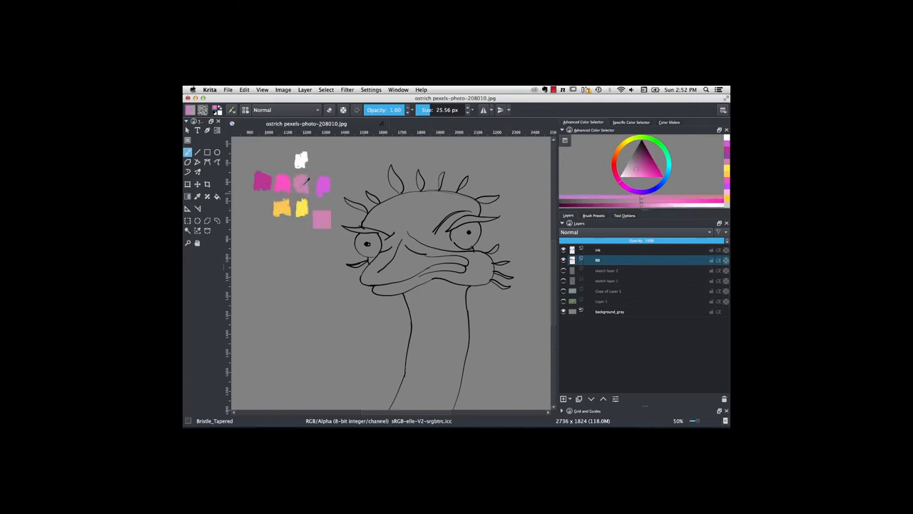
ctrl+click(304, 210)
ctrl+click(326, 187)
- Sample the muted pink swatch and paint the ostrich's head, cheek and neck with it on the fill layer
ctrl+click(306, 177)
drag(443, 232, 429, 217)
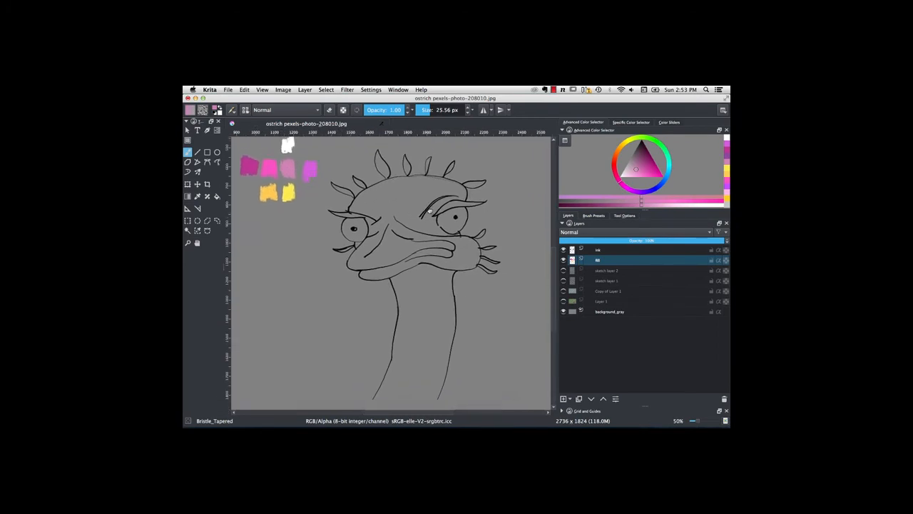
mouse_move(368, 201)
mouse_down()
mouse_move(454, 188)
mouse_move(420, 393)
mouse_up()
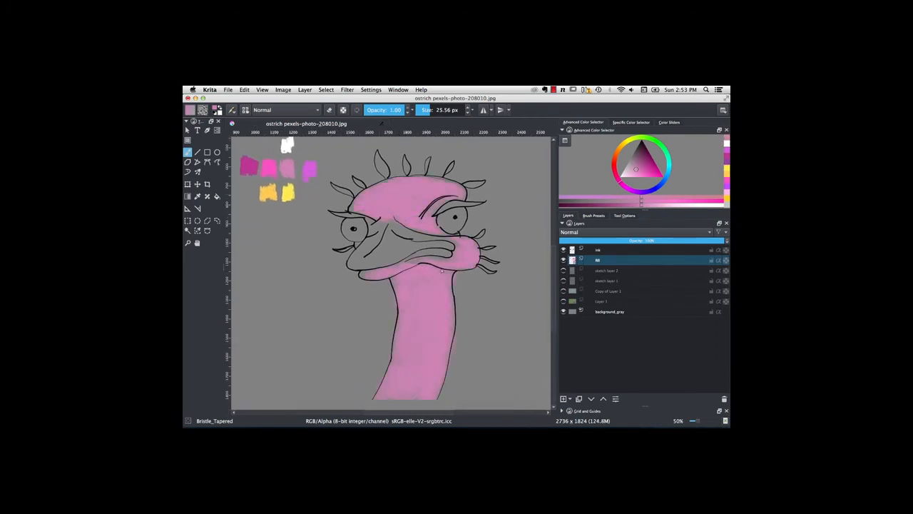
- Paint the beak in yellow and orange and streak bright pink along the right side of the neck
drag(388, 227, 357, 263)
drag(428, 393, 448, 288)
drag(362, 274, 413, 266)
- Fill both of the ostrich's eyes with white and its upper eyelids with dark magenta
drag(345, 222, 362, 234)
drag(442, 215, 462, 227)
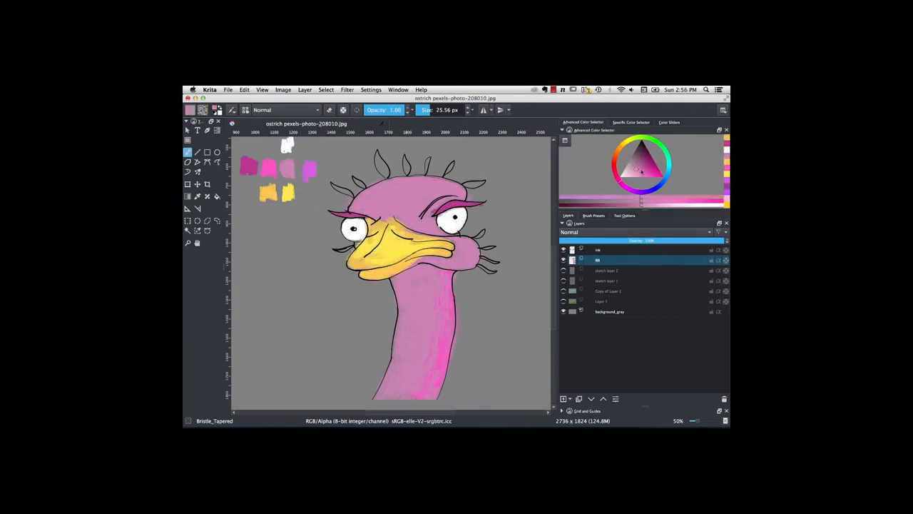
- Add darker and brighter pink strokes to the neck, top of the head and cheek, lowering the brush opacity to 0.49
drag(402, 279, 385, 394)
drag(414, 187, 457, 192)
click(381, 110)
drag(475, 242, 467, 256)
- Choose blue, paint a swatch of it below the orange one, and fill the feather tufts around the head with it
click(668, 171)
drag(262, 208, 272, 218)
drag(378, 154, 385, 174)
scroll(428, 228, up, 2)
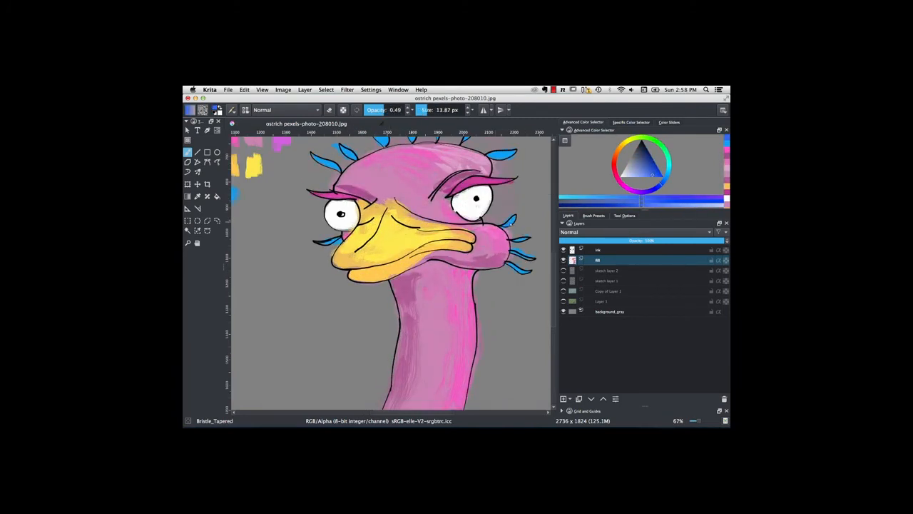
- Erase the paint spilling outside the outlines of the head, tufts and neck with the Eraser_hard preset
click(594, 216)
click(641, 253)
scroll(428, 228, up, 2)
right_click(388, 211)
drag(493, 167, 482, 167)
drag(307, 186, 378, 385)
drag(285, 250, 492, 271)
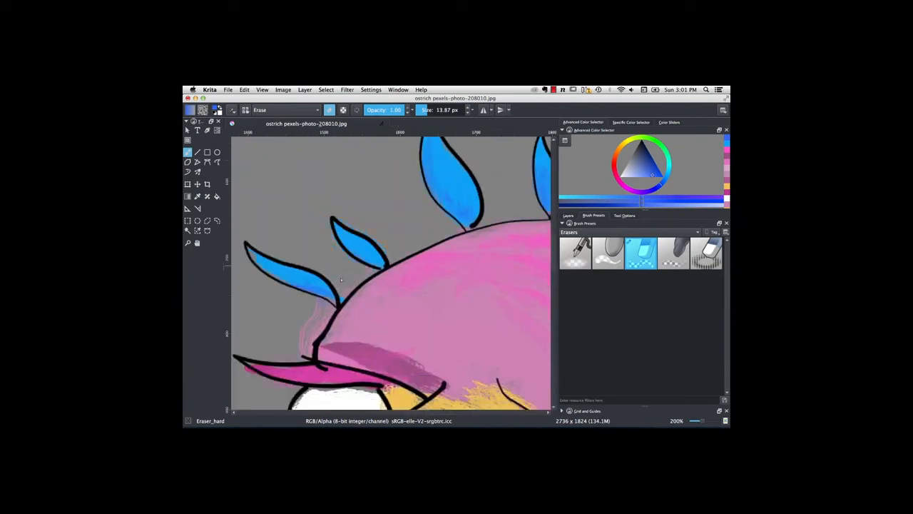
drag(343, 371, 385, 221)
scroll(410, 293, down, 4)
drag(410, 293, 459, 280)
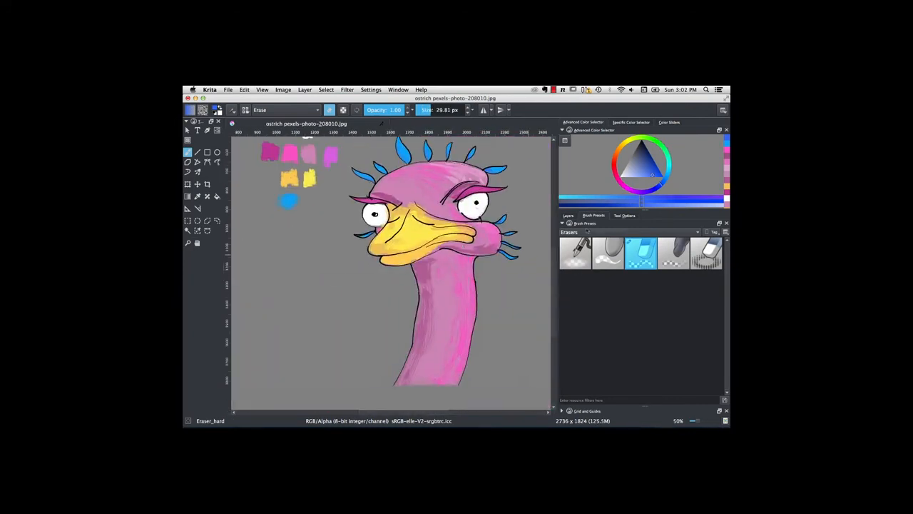
- Zoom in on the neck's brush strokes and hide the background_gray layer to check the fill's coverage
click(569, 215)
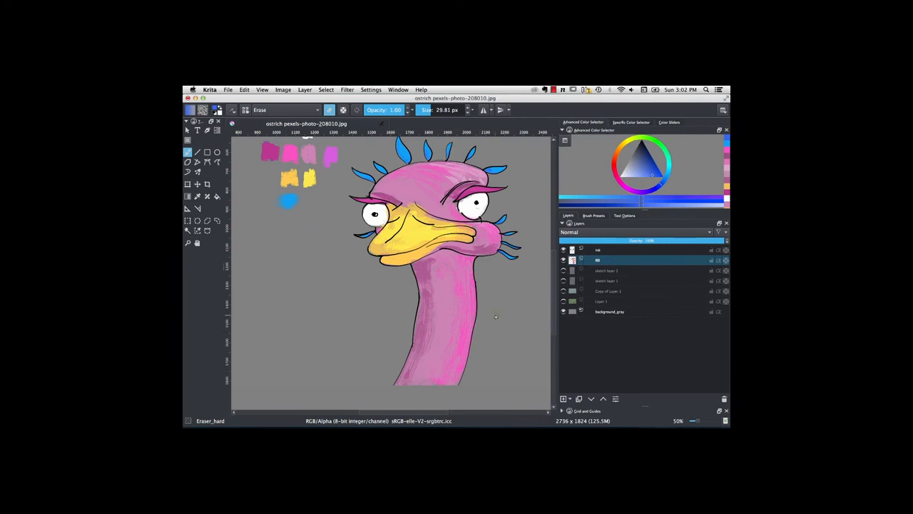
scroll(496, 317, up, 5)
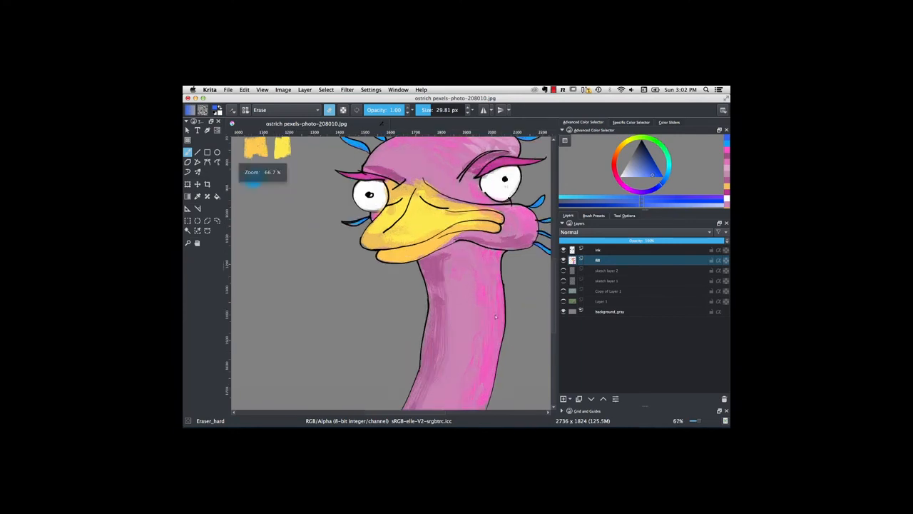
scroll(496, 317, down, 10)
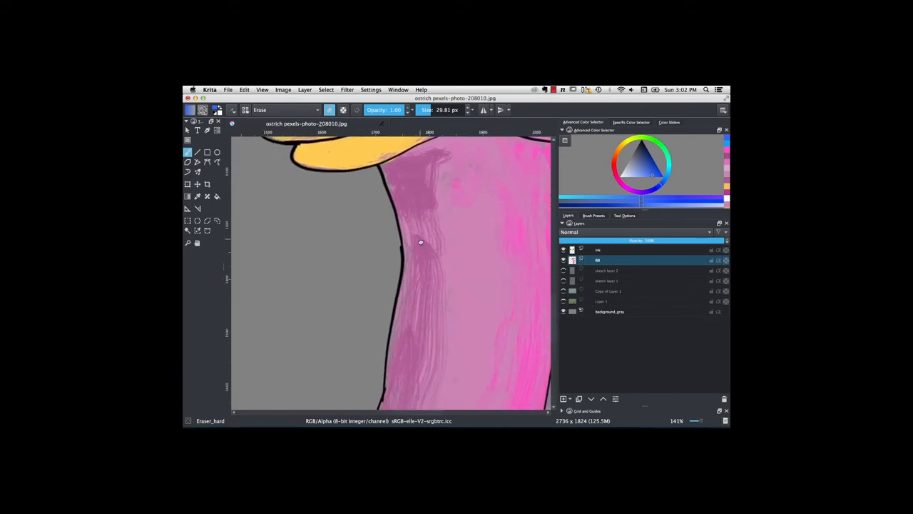
scroll(398, 305, down, 5)
scroll(428, 257, left, 4)
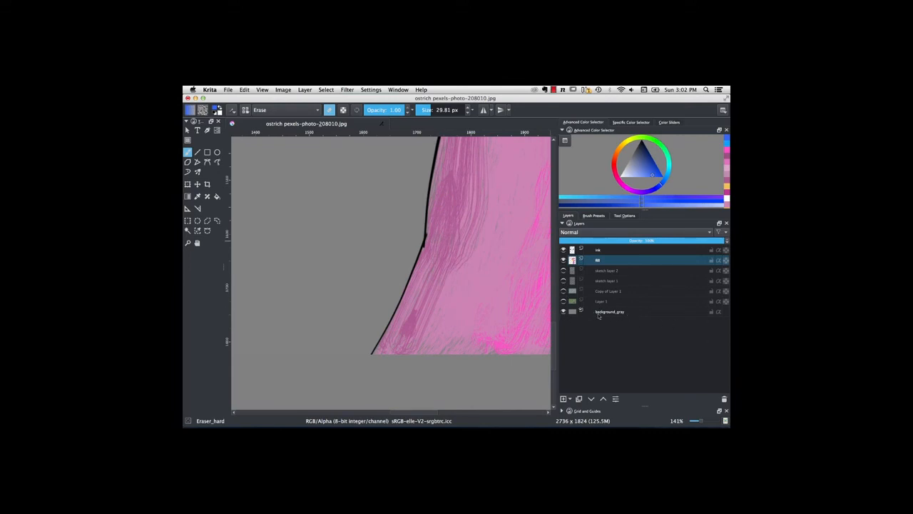
mouse_move(588, 314)
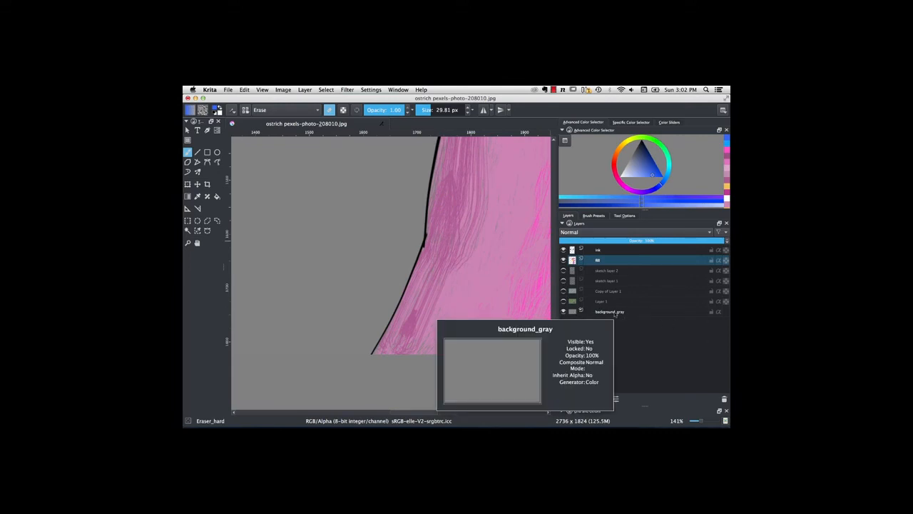
click(564, 312)
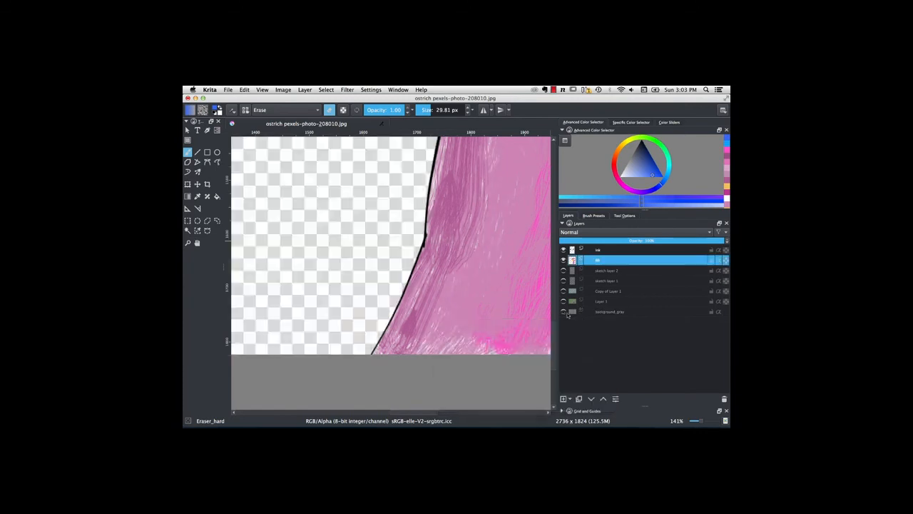
- Examine the fill layer for gaps along the neck and across the whole ostrich against the transparent background
drag(491, 232, 391, 371)
key(minus)
key(minus)
key(minus)
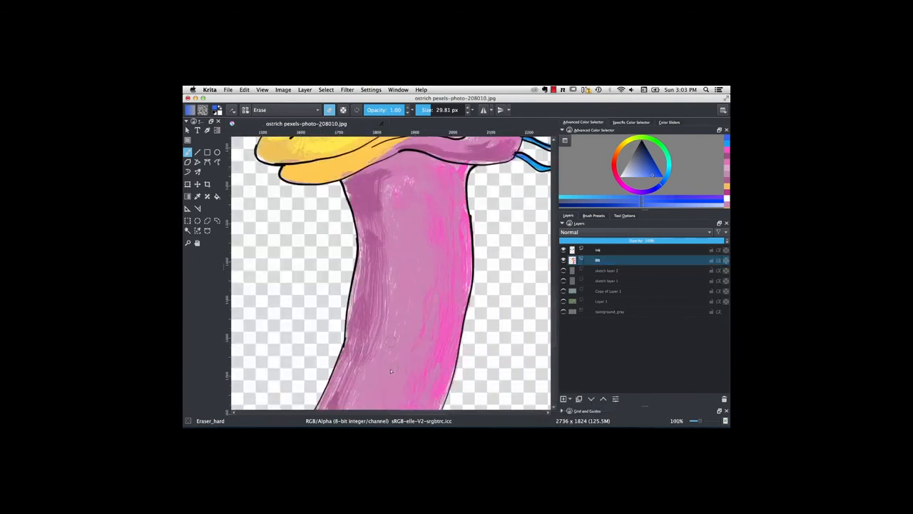
drag(427, 265, 458, 322)
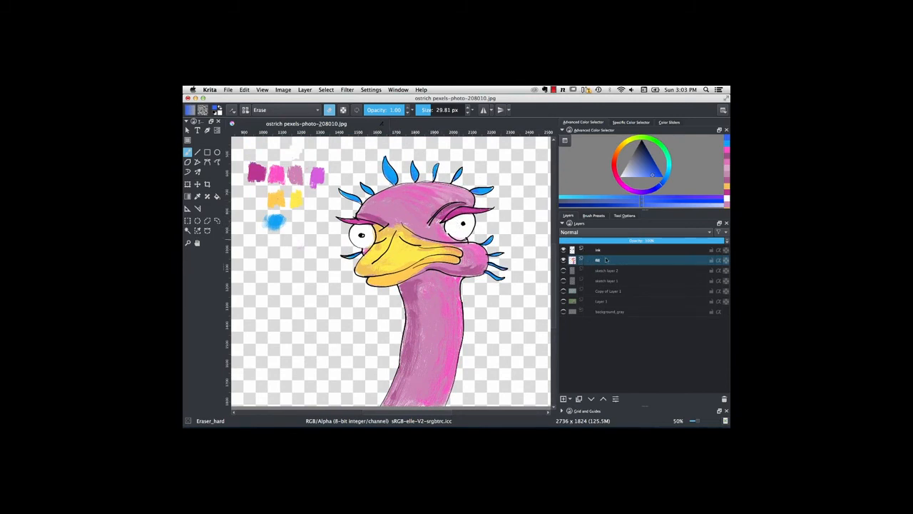
mouse_move(598, 259)
drag(351, 249, 389, 265)
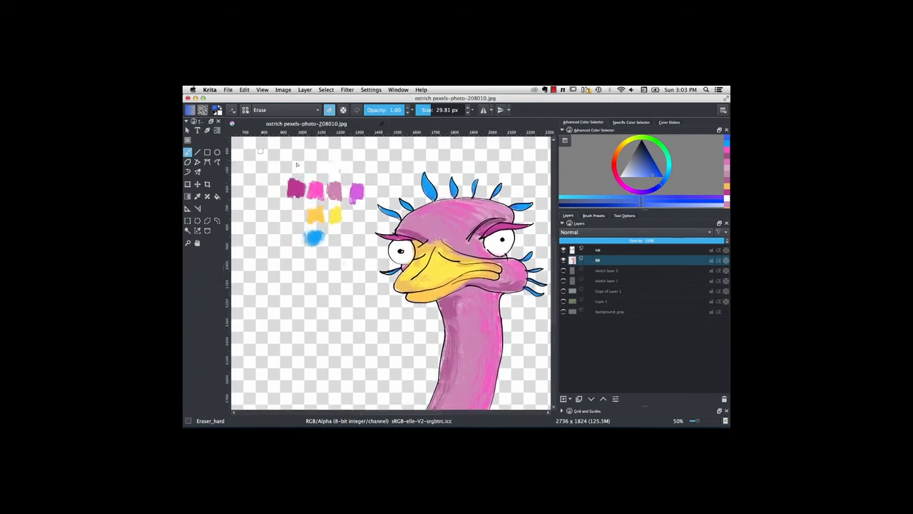
- Switch the brush from the eraser to the Bristle_Tapered preset of the Bristle engine
click(601, 216)
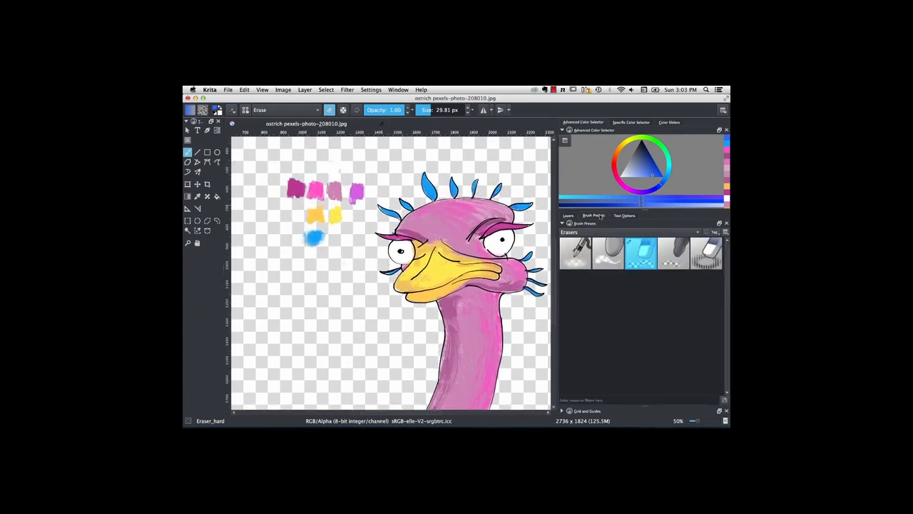
click(269, 110)
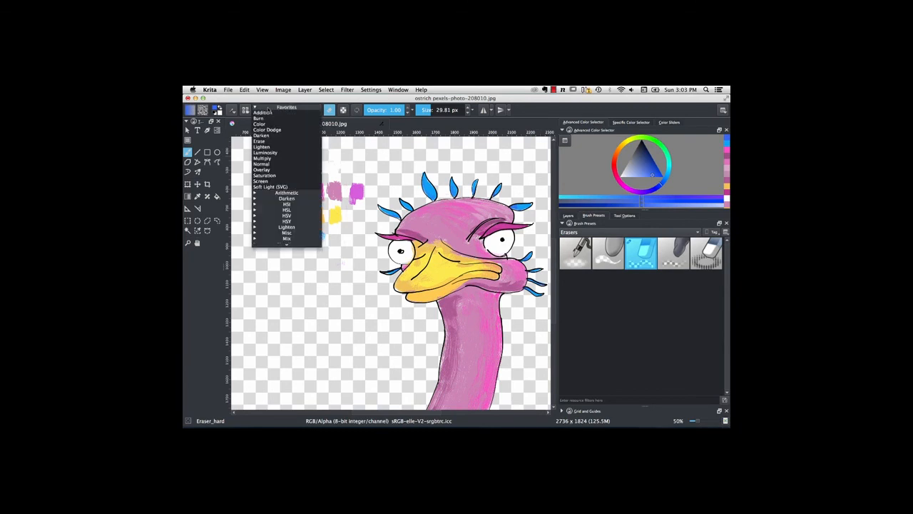
click(232, 110)
click(232, 109)
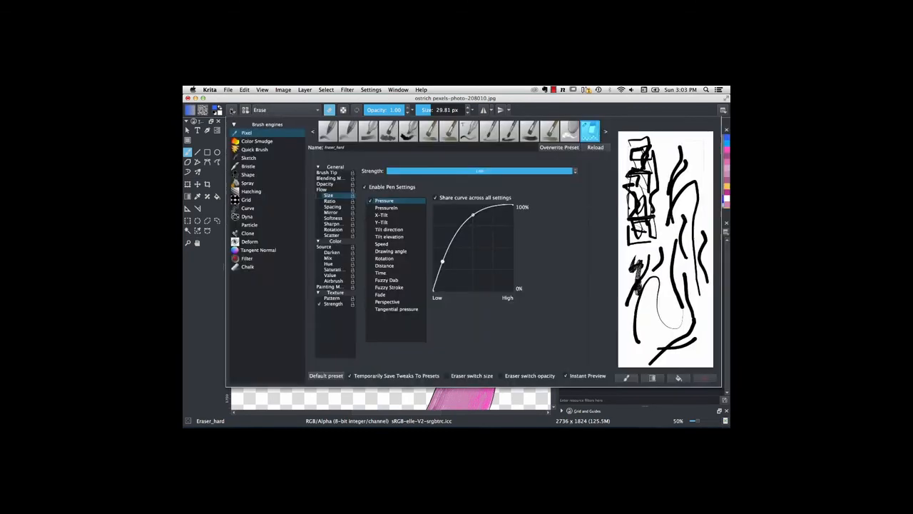
click(249, 165)
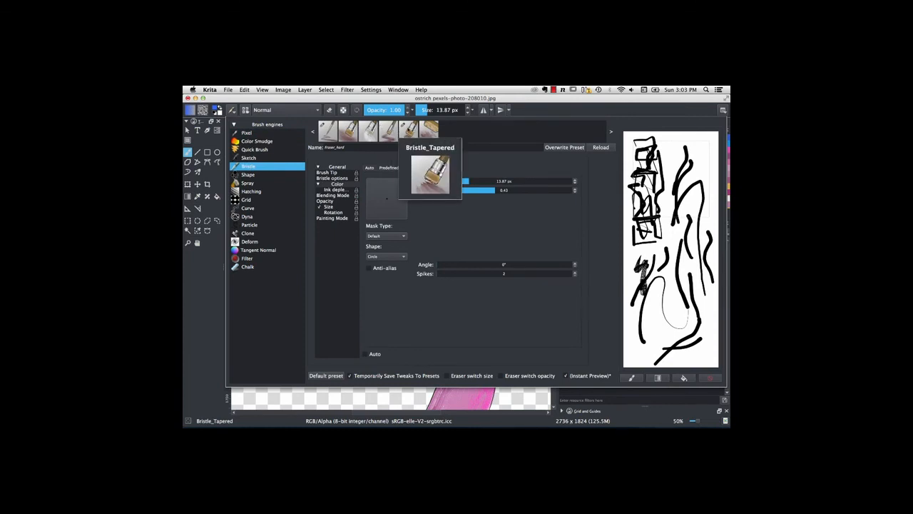
click(408, 131)
click(231, 111)
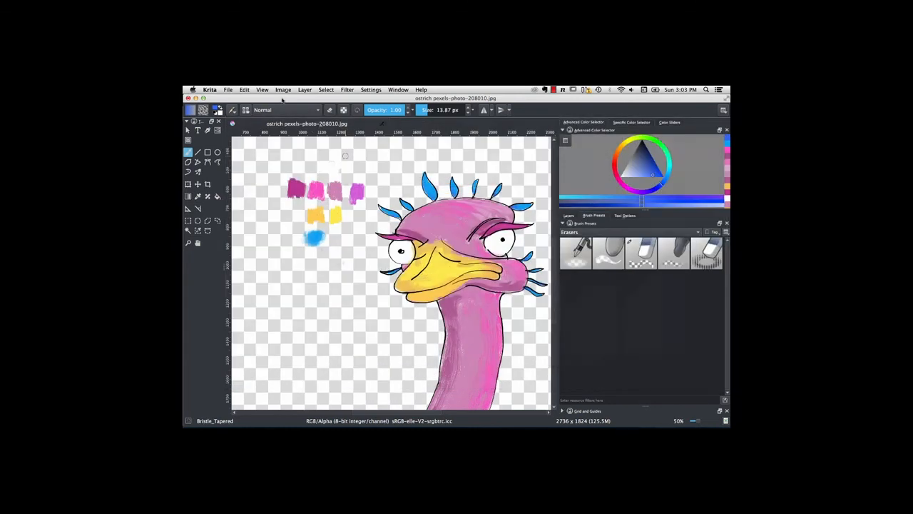
- Sample the white swatch and paint over the remaining gaps inside both eyes
scroll(413, 283, up, 3)
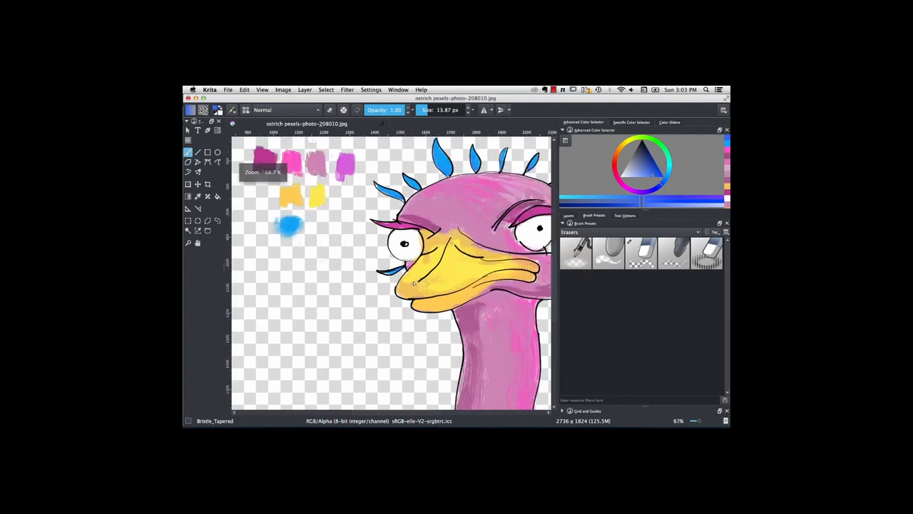
scroll(417, 268, up, 5)
scroll(417, 269, left, 5)
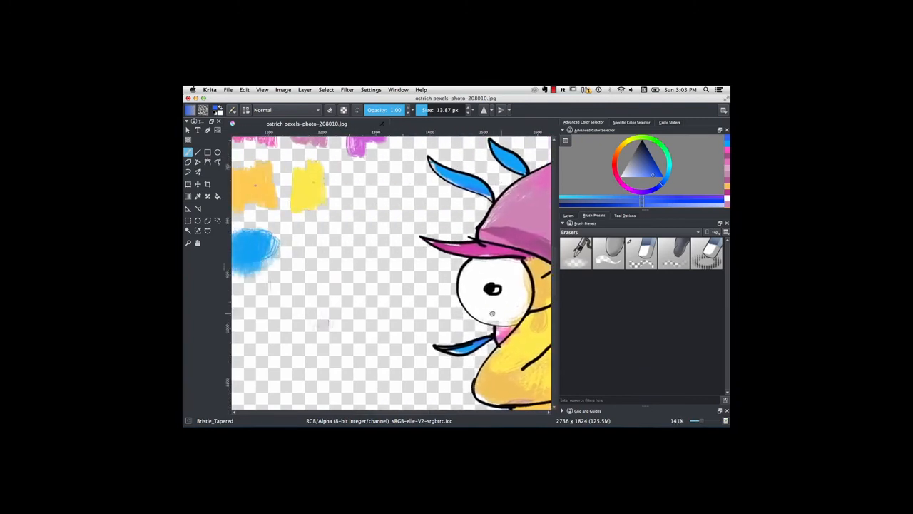
scroll(461, 283, down, 1)
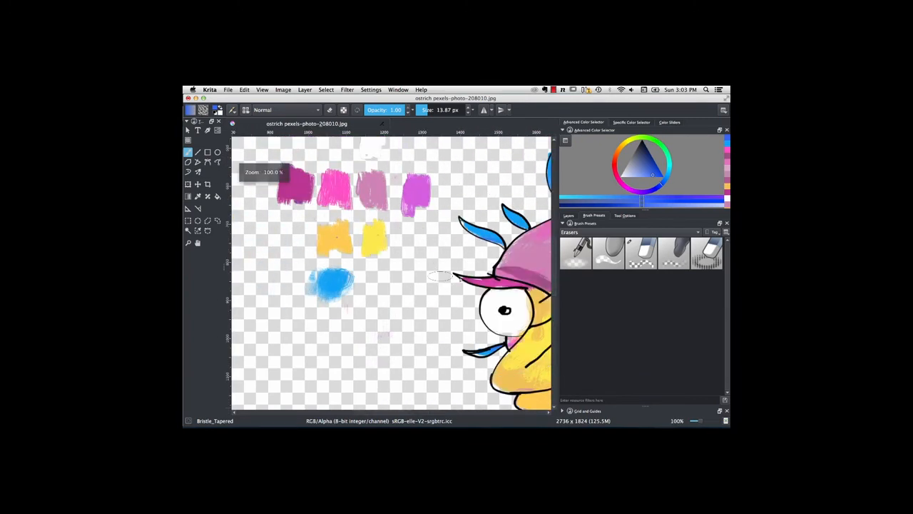
ctrl+click(376, 146)
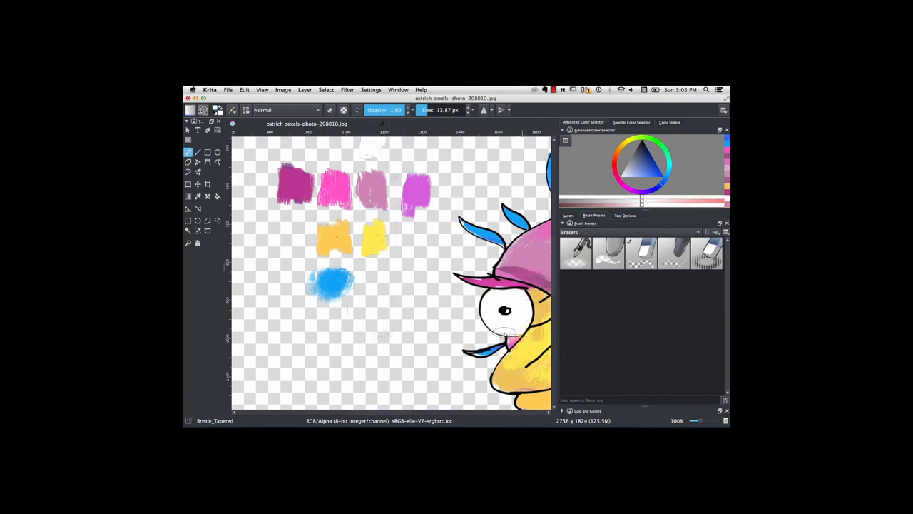
click(525, 315)
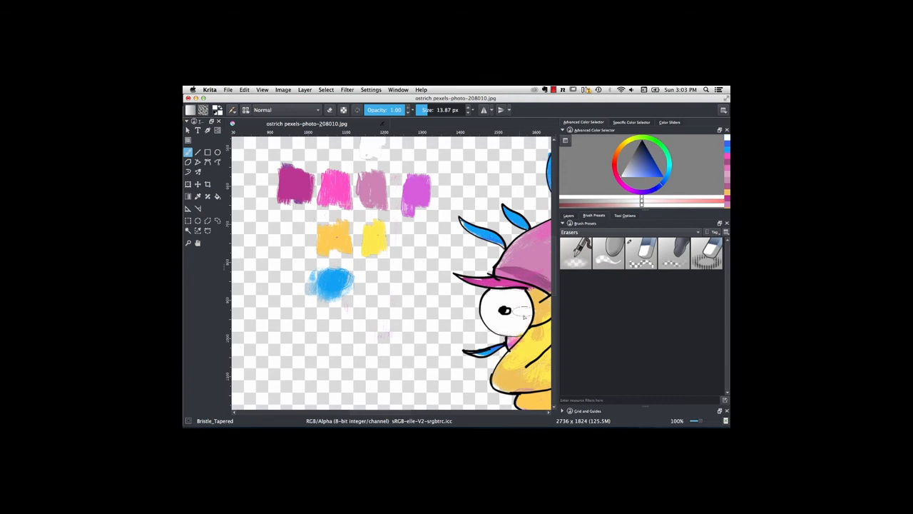
mouse_move(525, 314)
mouse_down()
mouse_move(367, 257)
mouse_move(313, 247)
mouse_move(303, 263)
mouse_up()
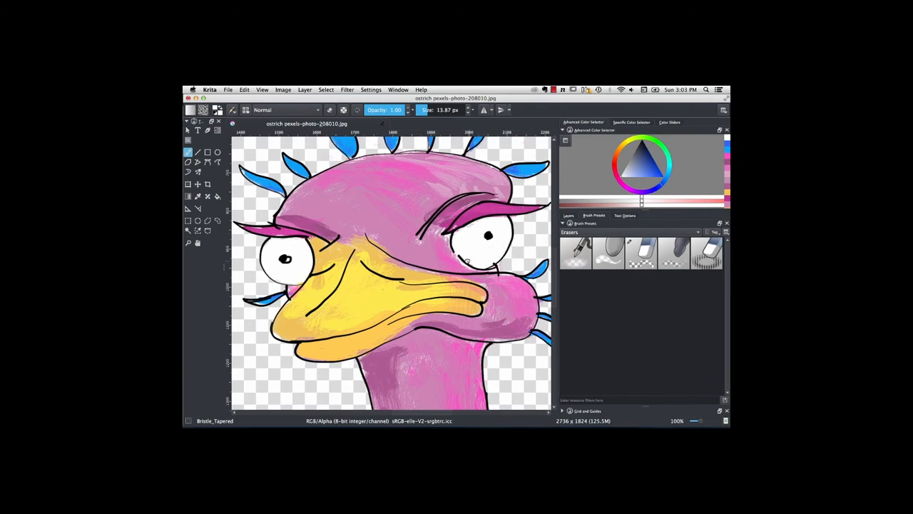
drag(471, 261, 483, 246)
- Add a layer named fill_base beneath the fill layer and paint base colors on it with Basic_tip_default behind the ostrich's gaps
click(570, 216)
key(Insert)
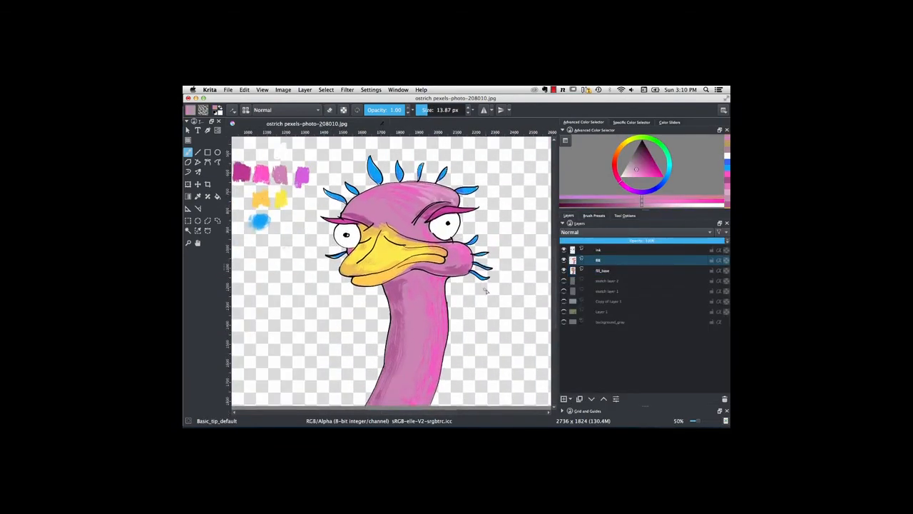
drag(461, 298, 470, 296)
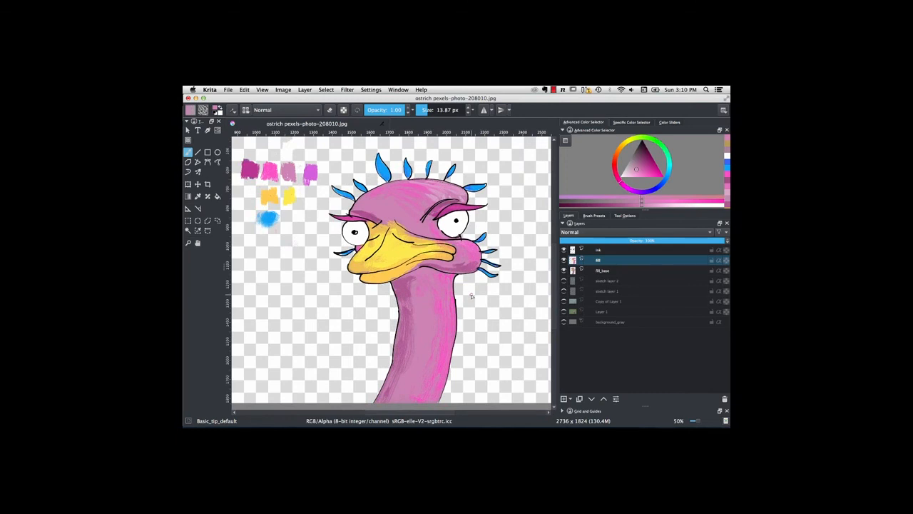